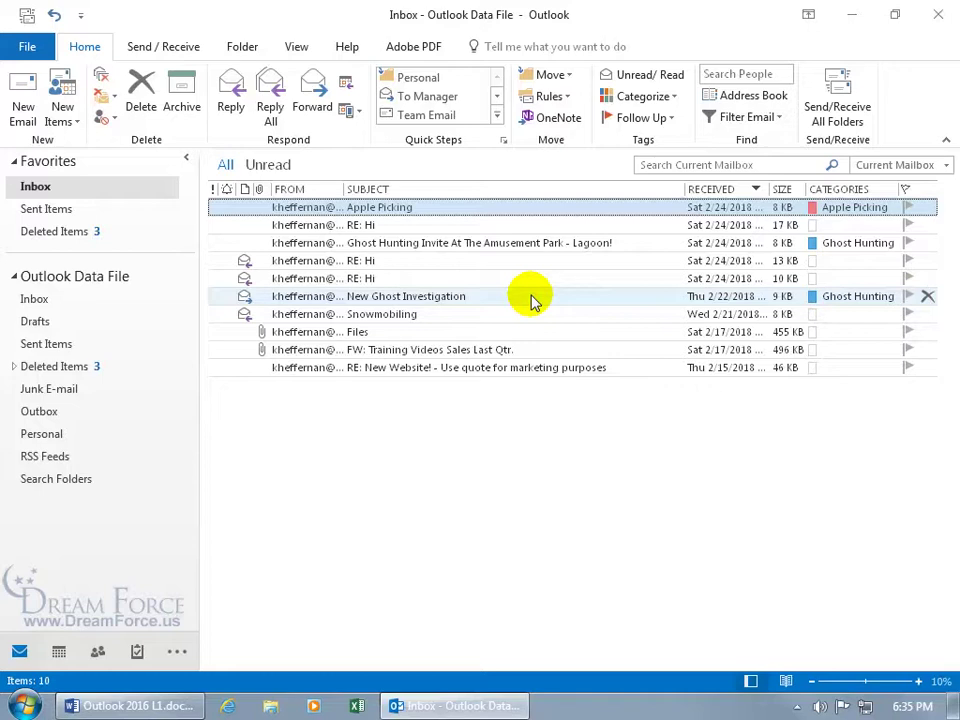
Flag 'New Ghost Investigation' for follow-up, then select the Files message.
left_click(907, 297)
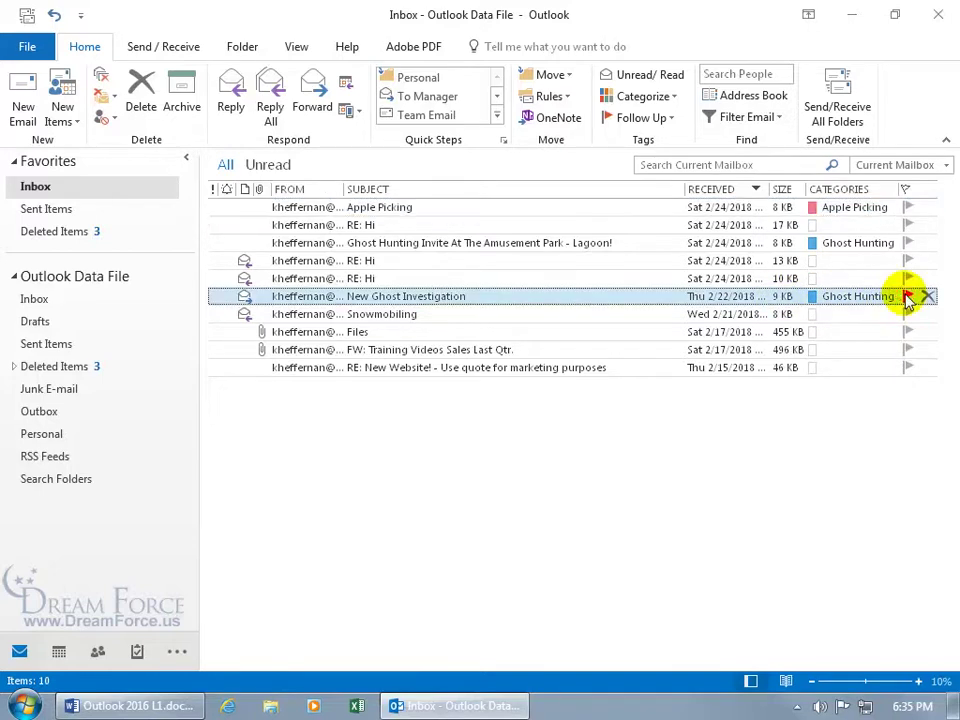
left_click(740, 333)
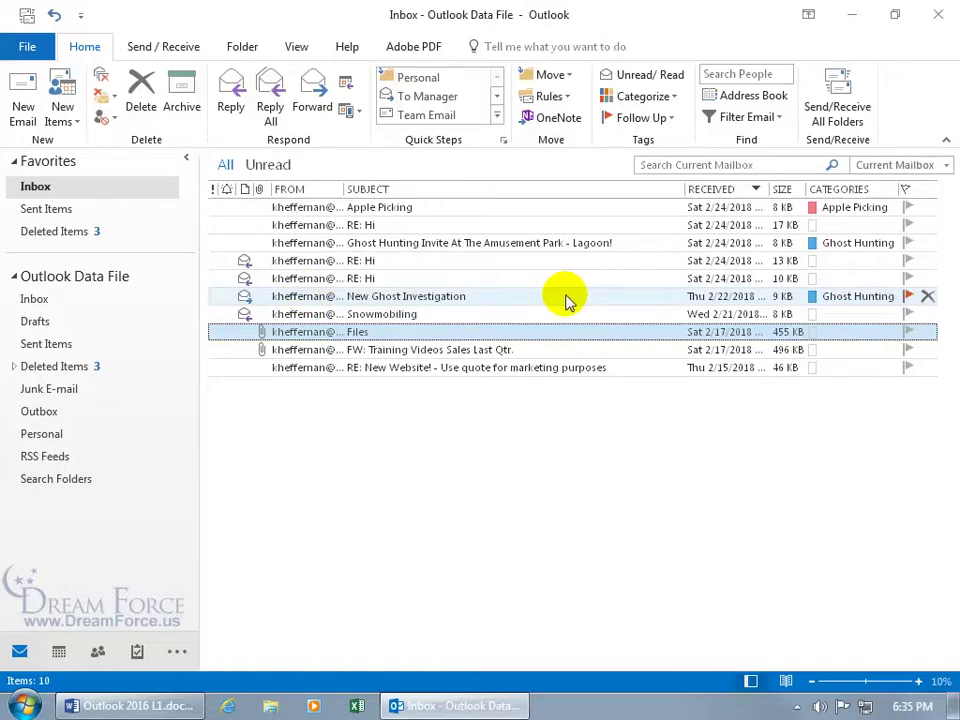
Bring up the flag context menu on the 'New Ghost Investigation' row.
right_click(907, 296)
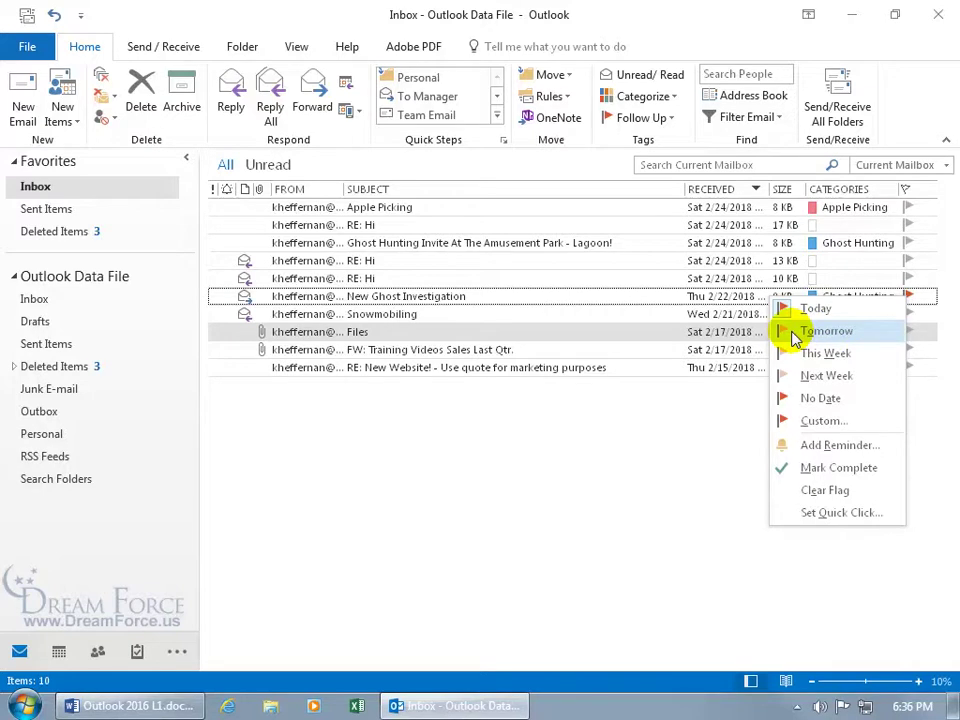
Give the flag a custom start date and due date of February 23, 2018.
left_click(813, 421)
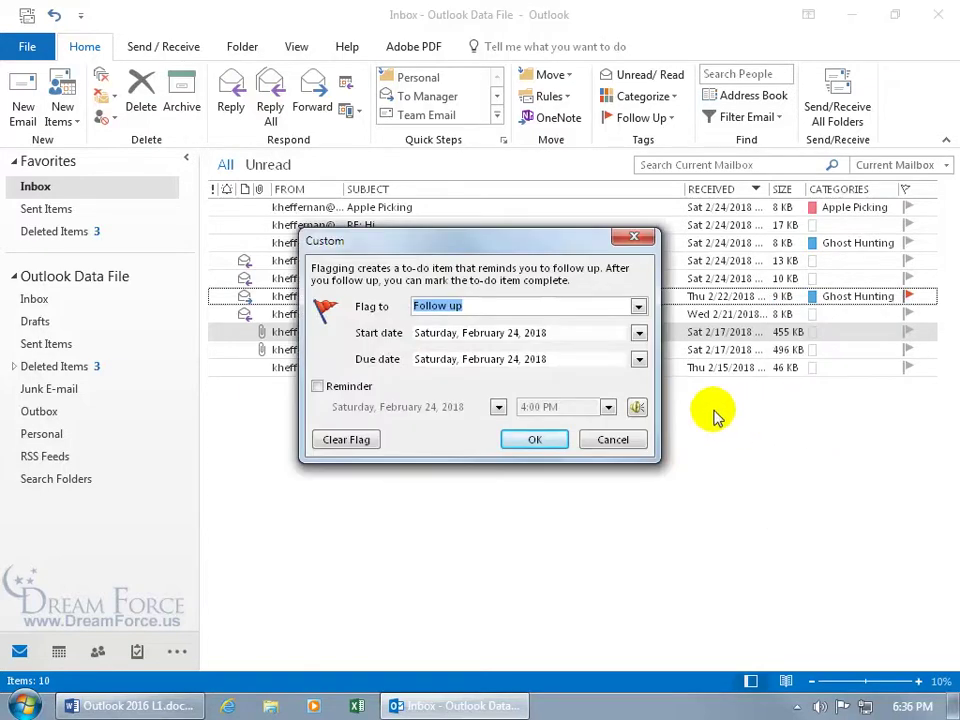
left_click(638, 333)
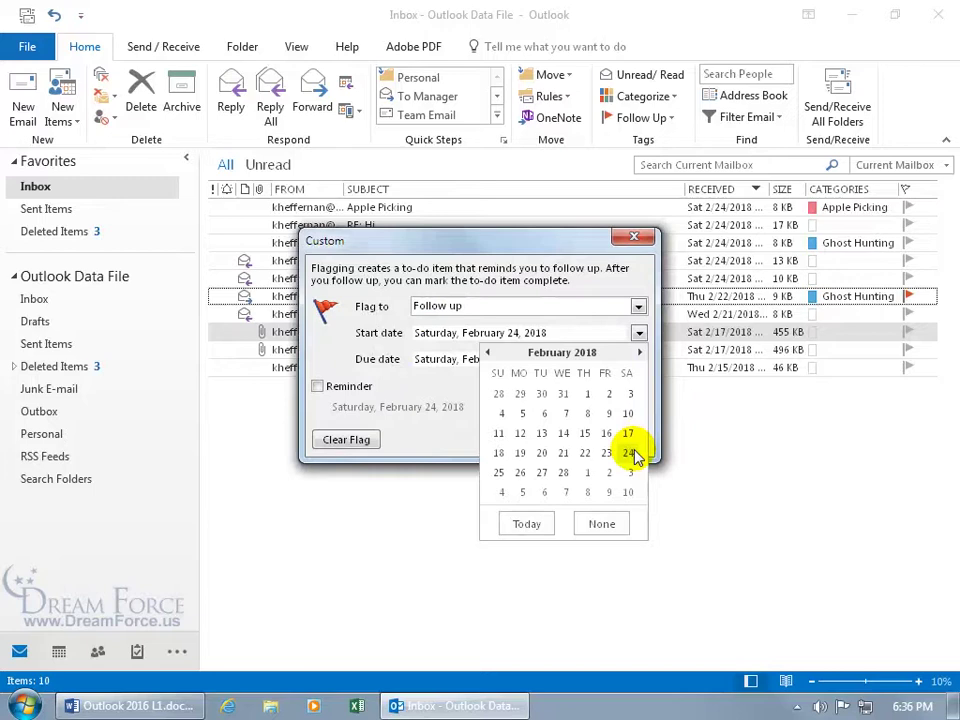
left_click(435, 388)
left_click(638, 360)
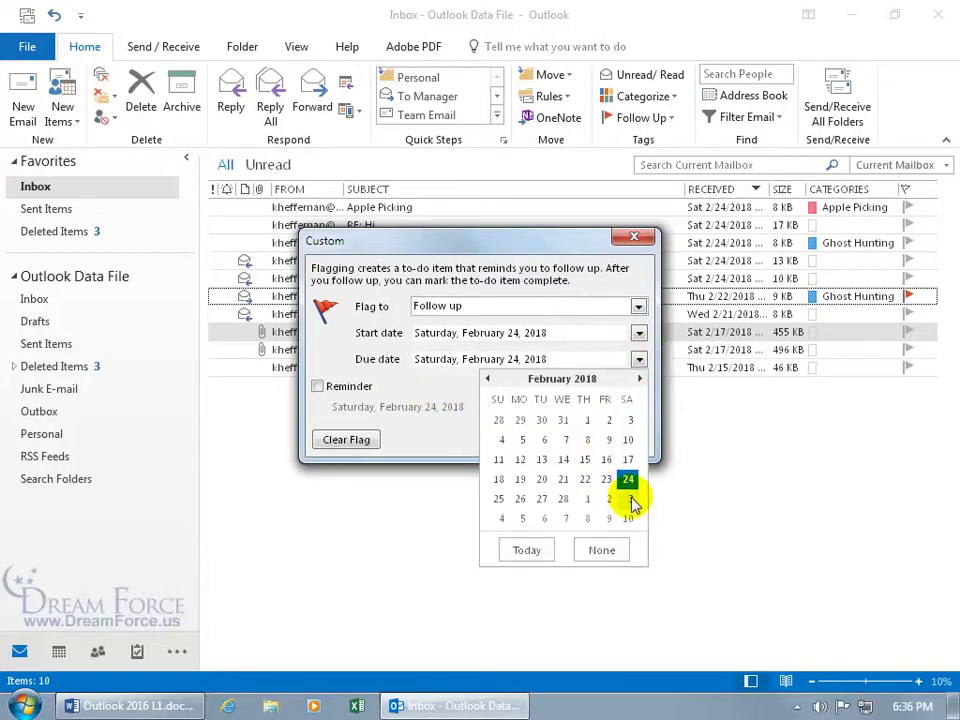
left_click(456, 392)
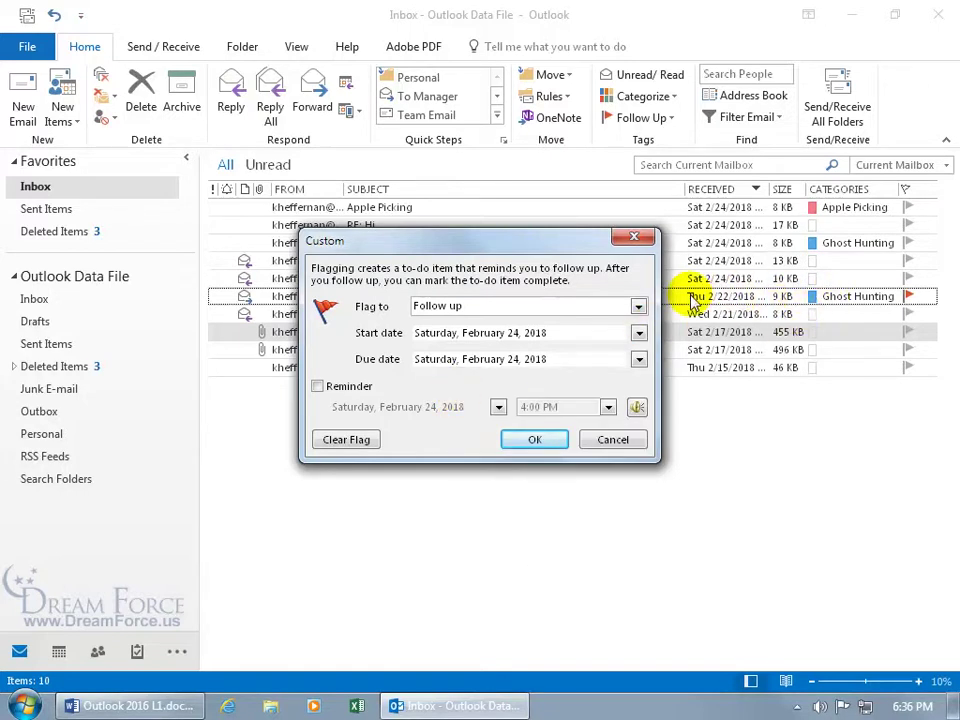
left_click(638, 333)
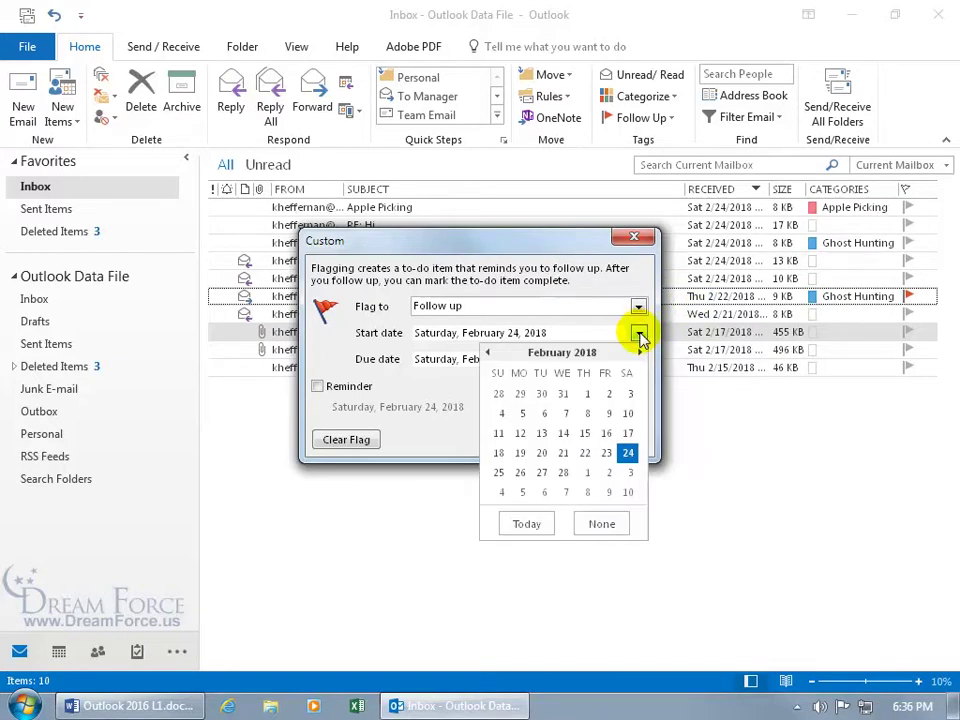
left_click(606, 453)
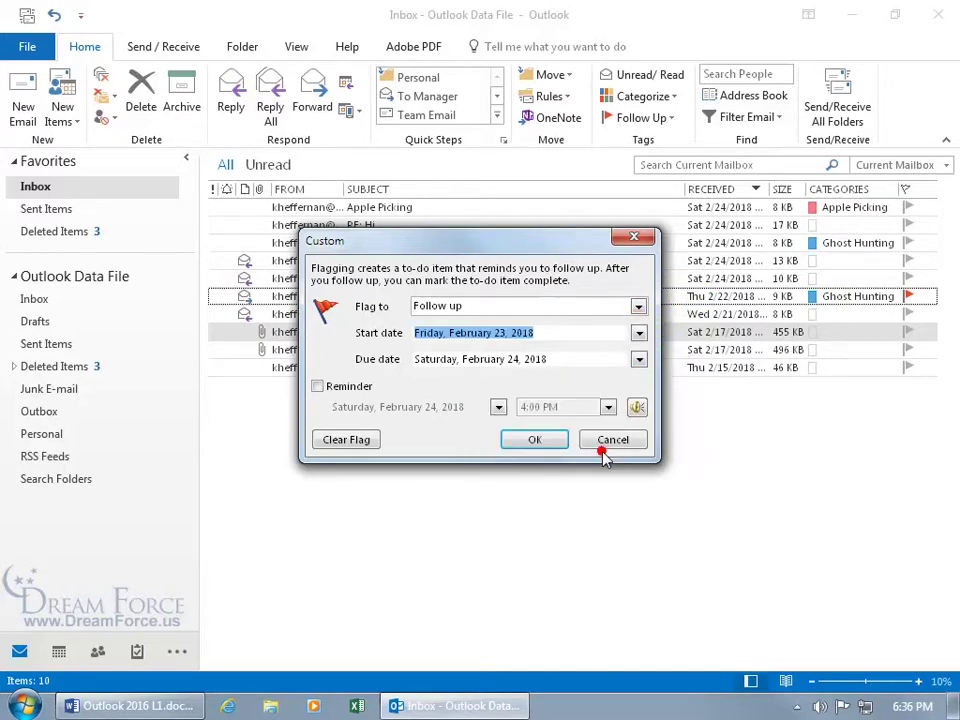
left_click(638, 359)
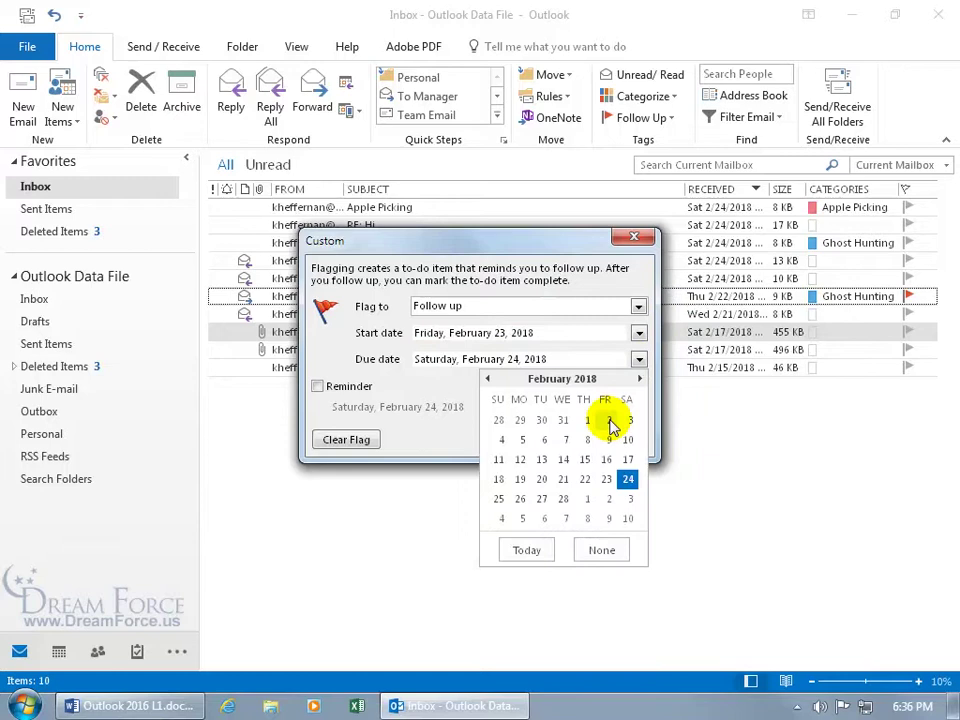
left_click(606, 479)
left_click(536, 379)
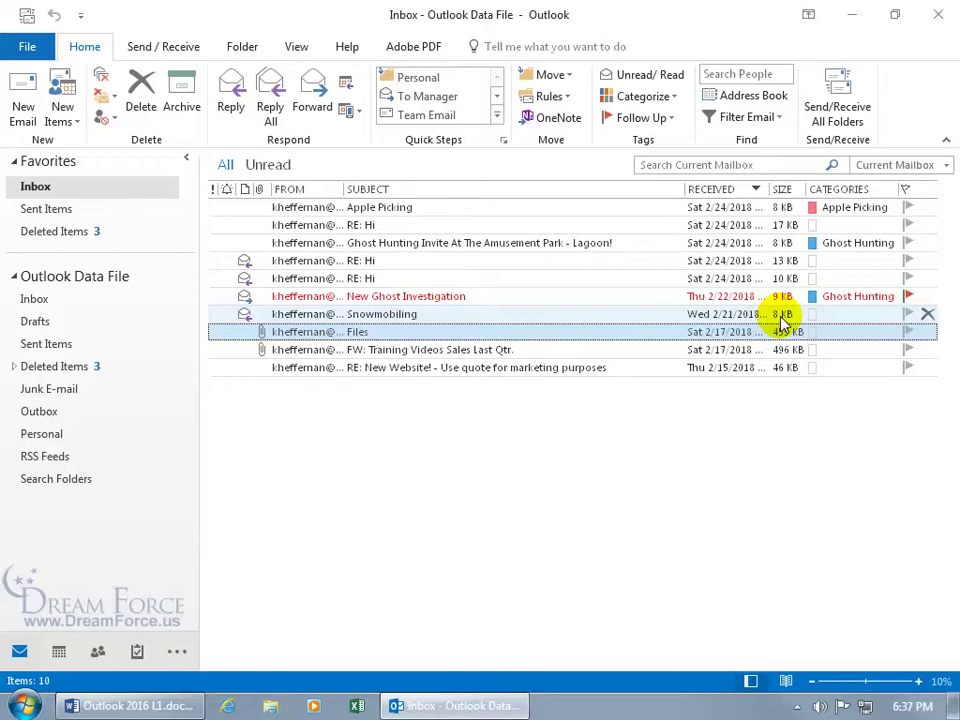
Mark the follow-up complete, clear the flag, then reopen the flag menu.
right_click(909, 297)
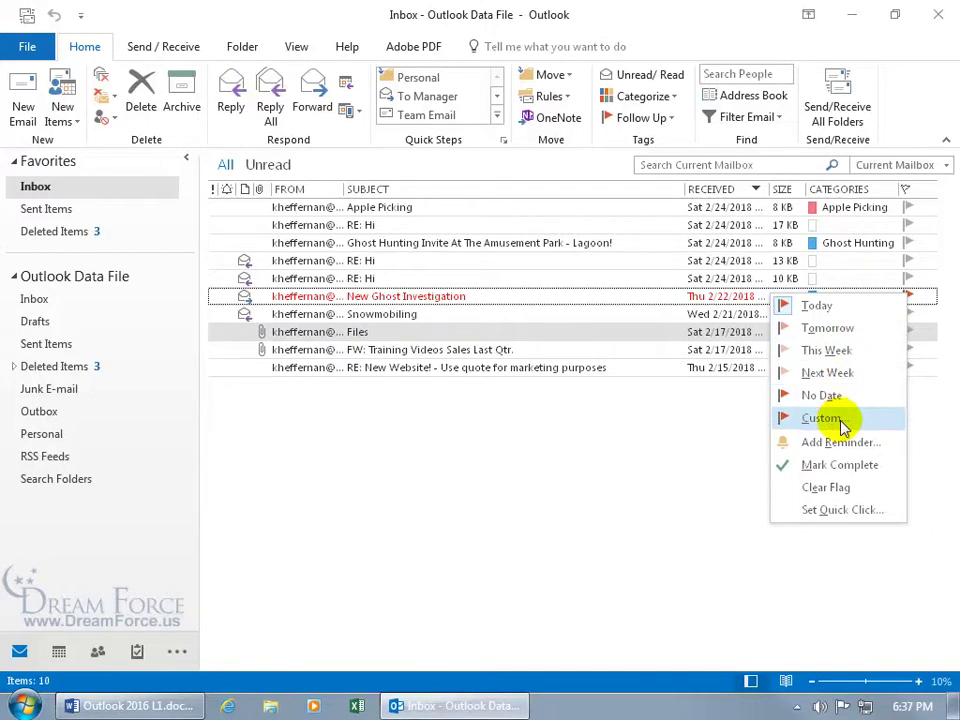
left_click(838, 464)
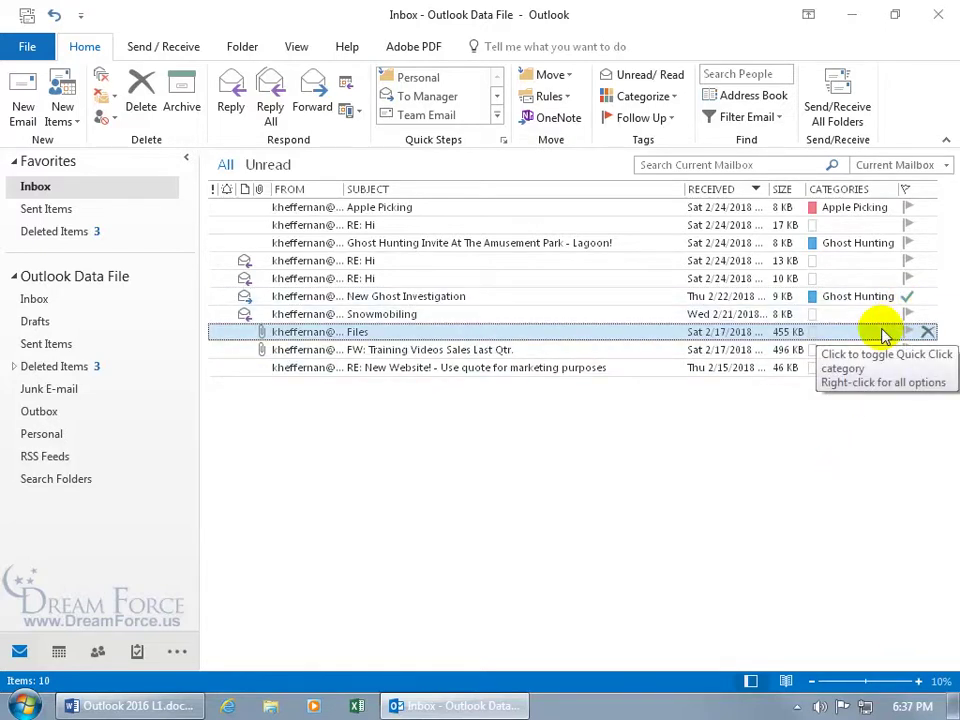
right_click(907, 298)
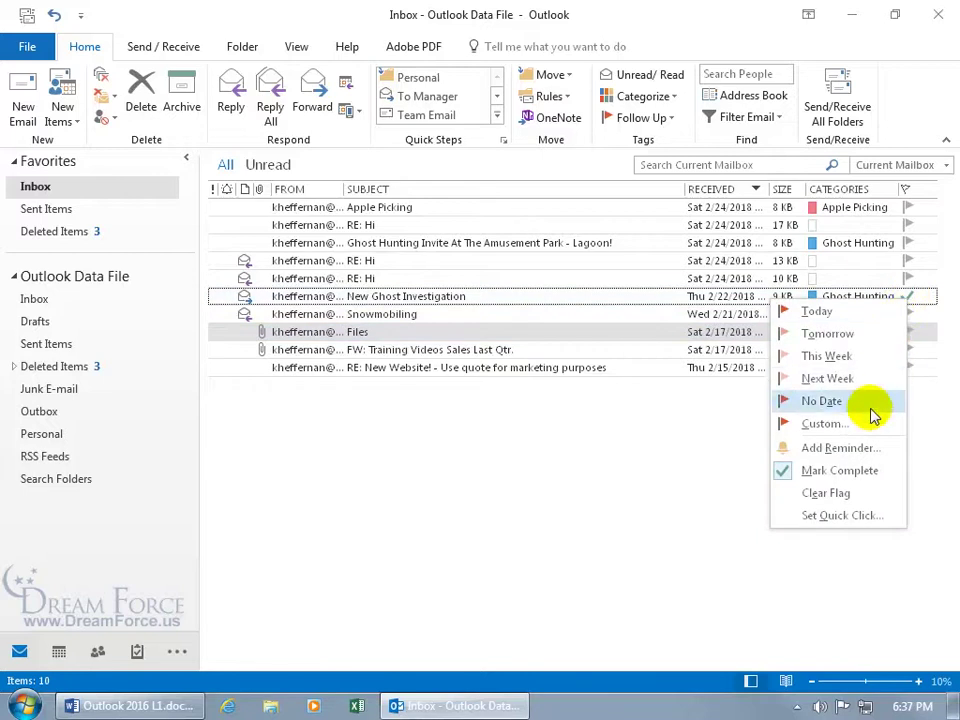
left_click(860, 491)
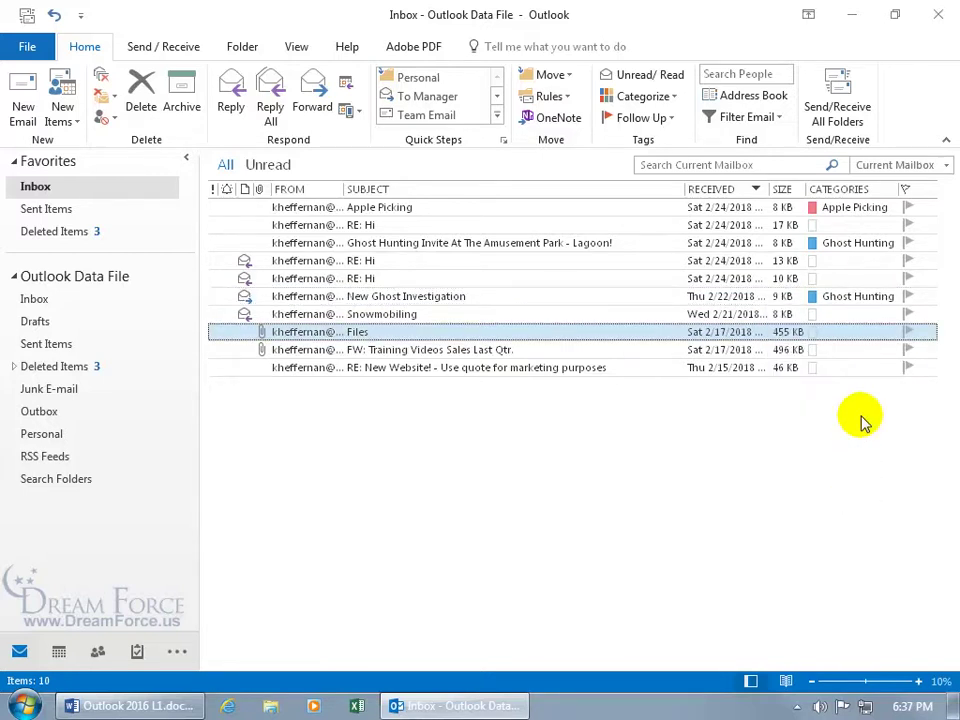
right_click(908, 298)
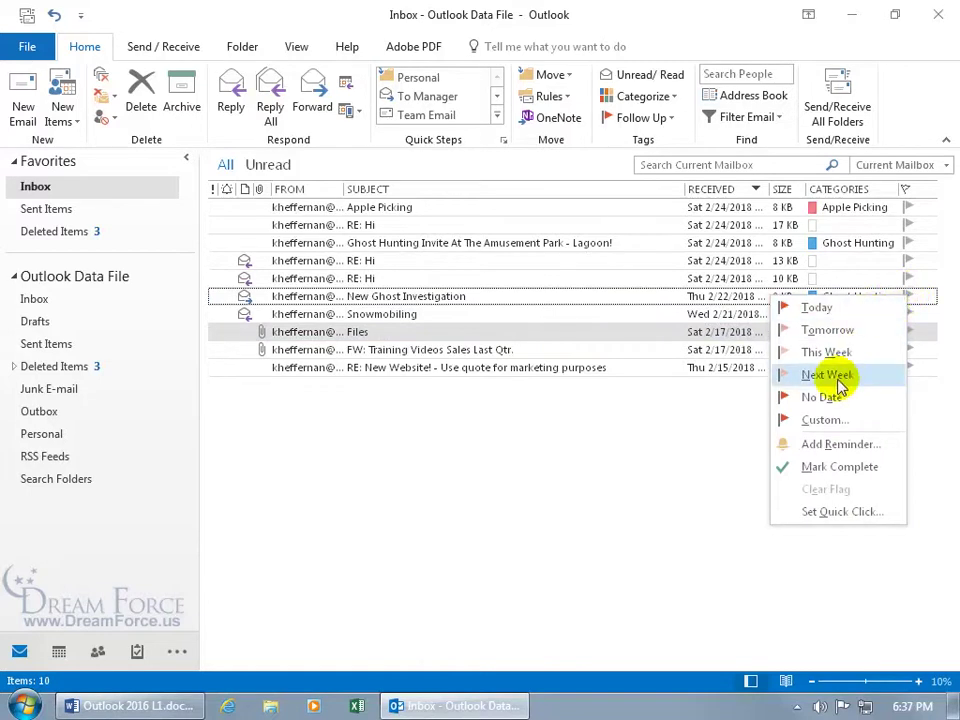
Add a Follow up reminder set for 6:39 PM on February 24, 2018.
left_click(836, 448)
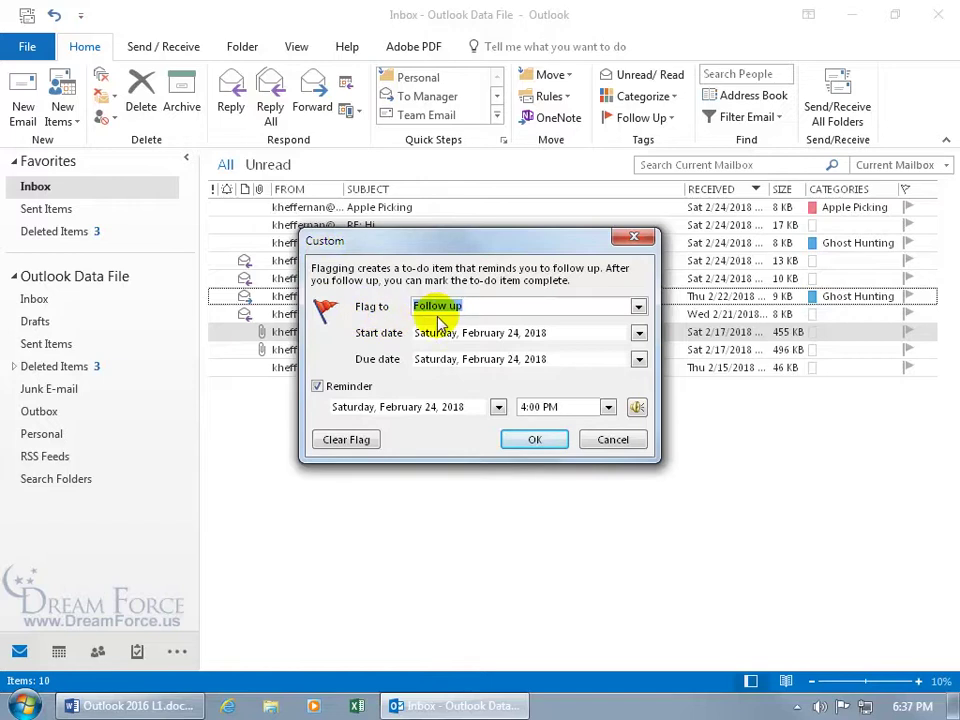
left_click(638, 306)
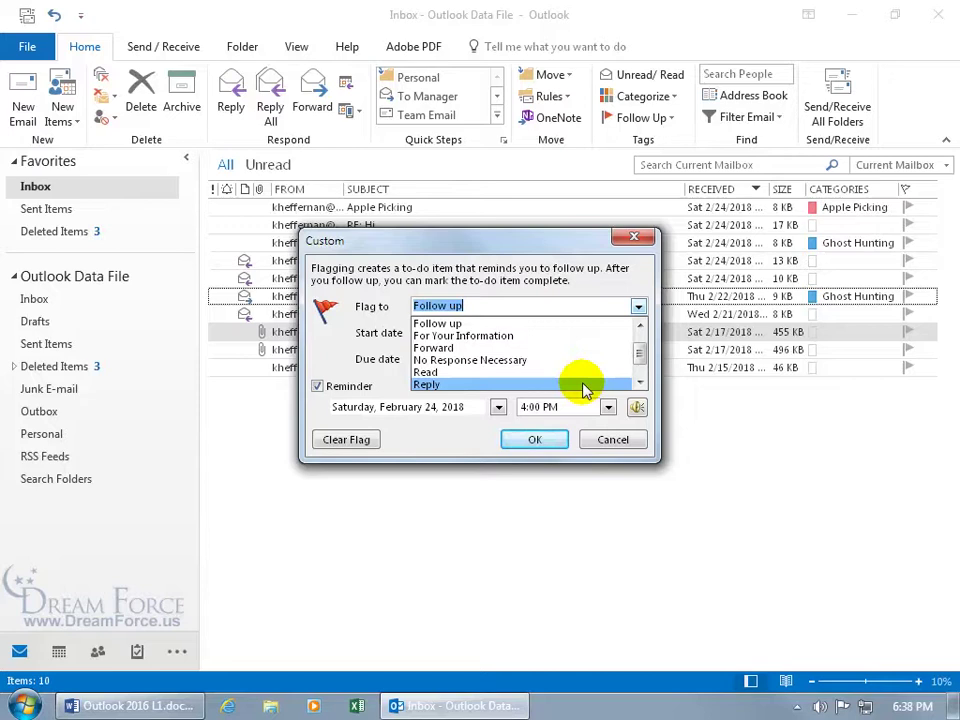
left_click(378, 345)
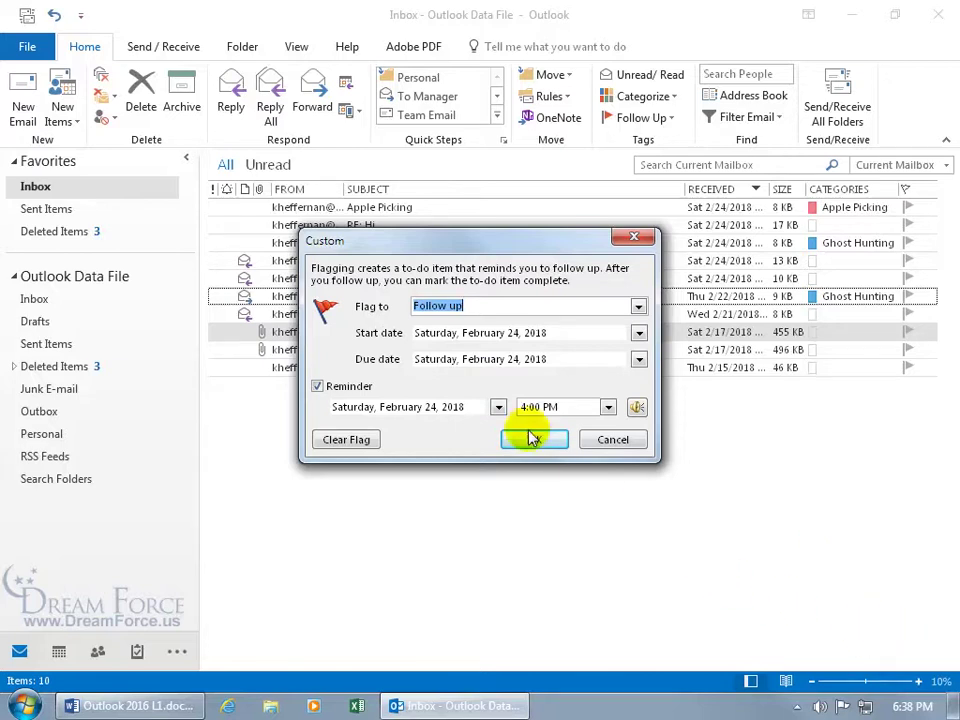
left_click(608, 407)
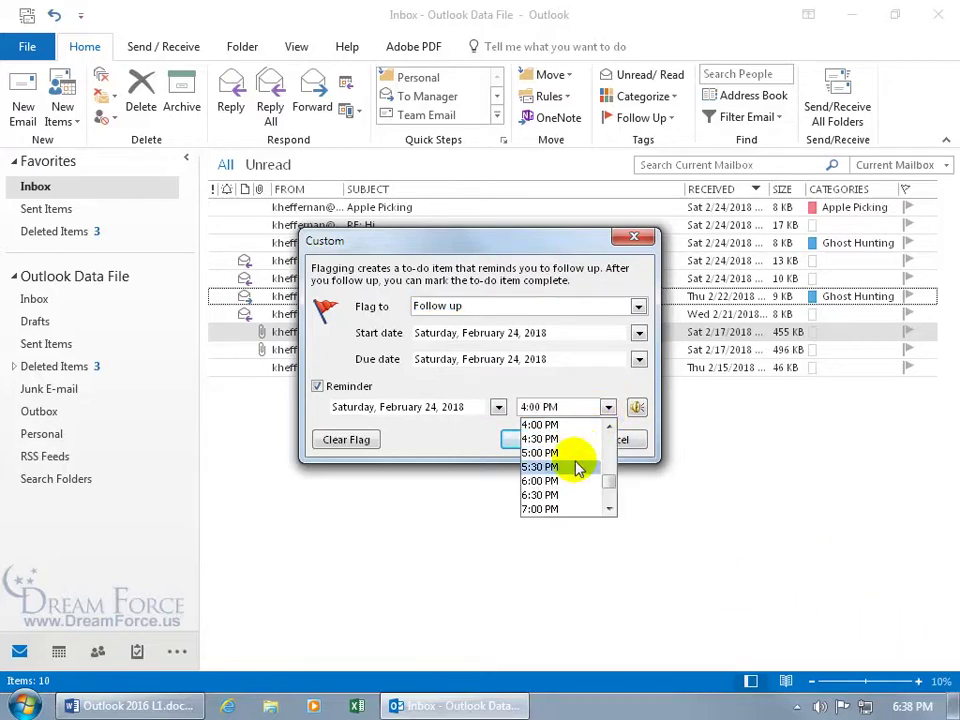
left_click(563, 495)
left_click(536, 407)
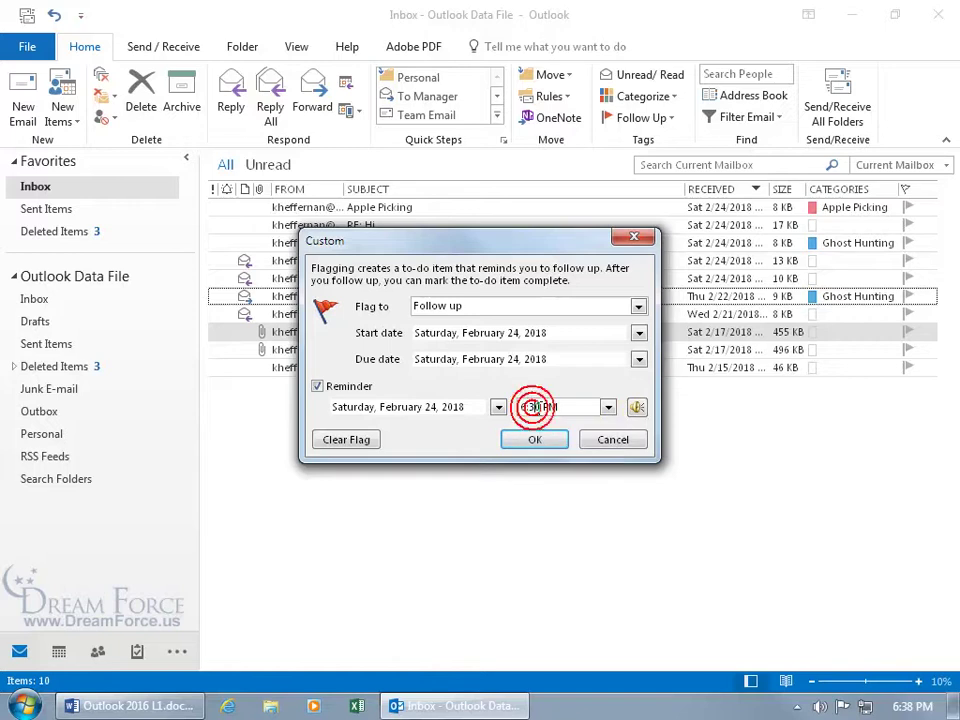
key("BackSpace")
type("9")
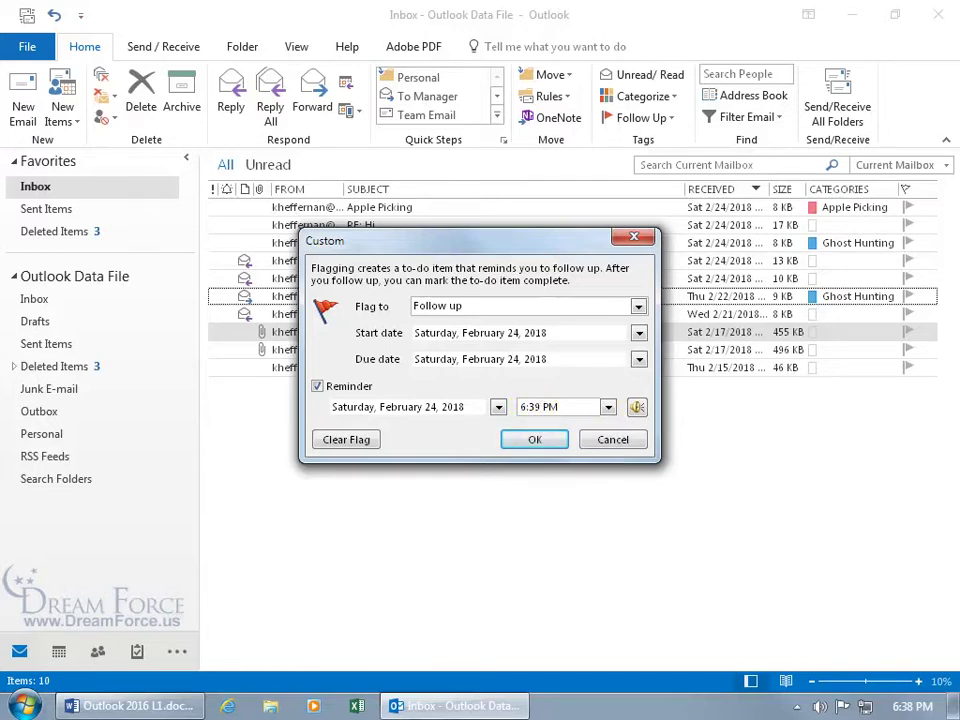
key("Return")
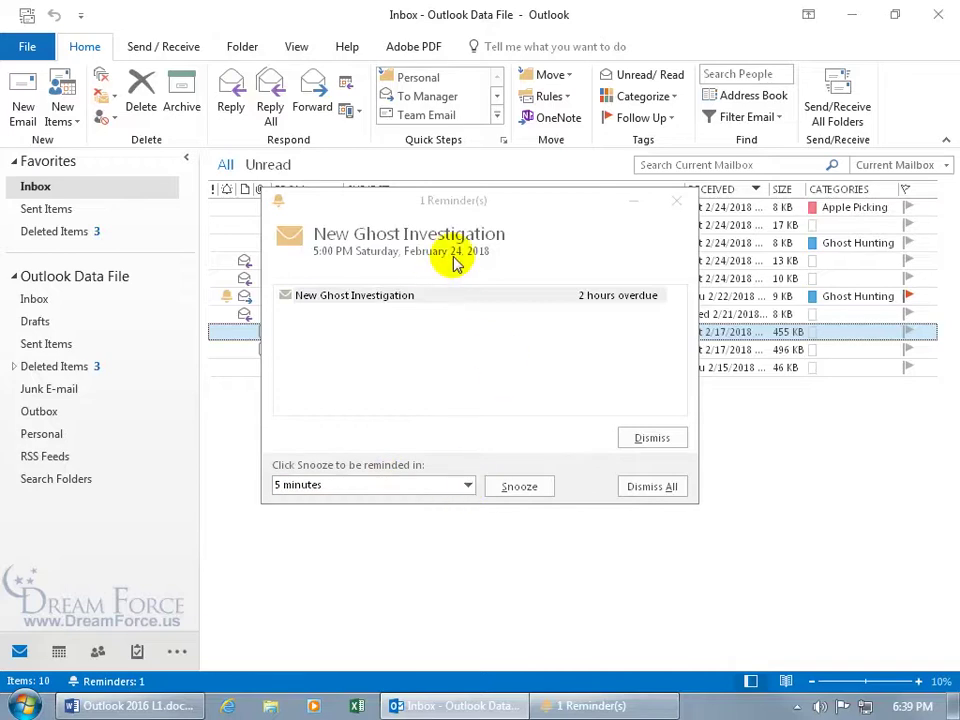
left_click(633, 203)
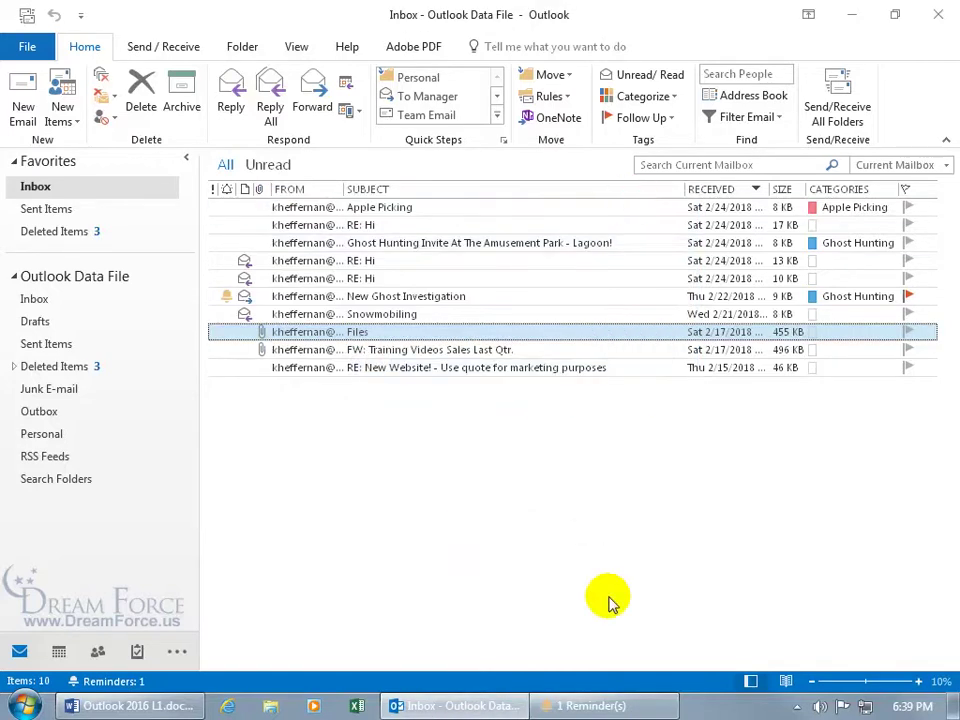
left_click(600, 706)
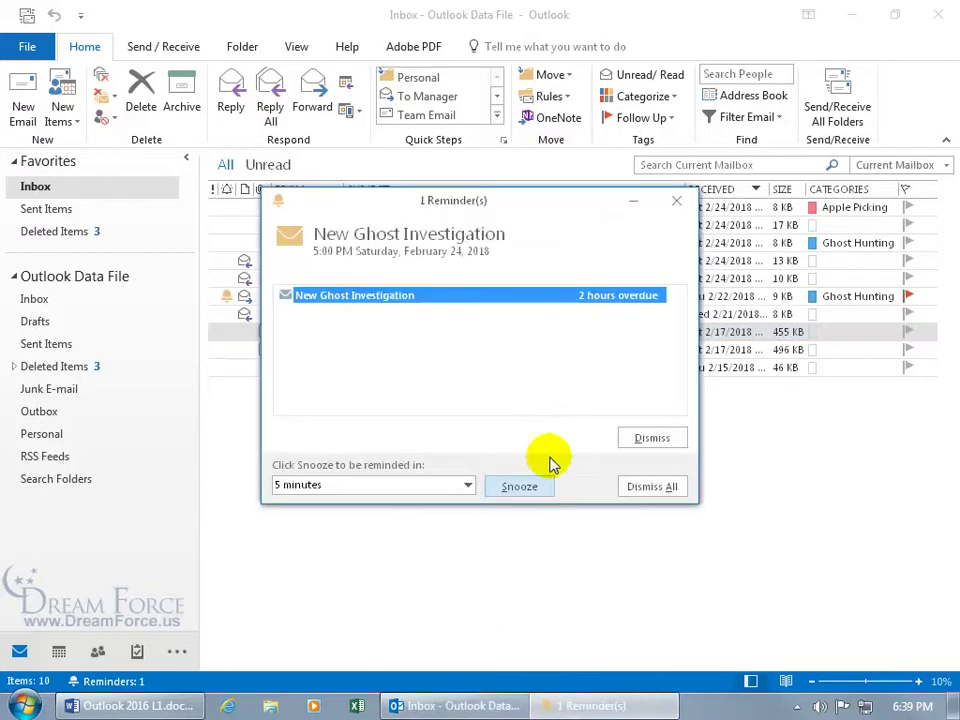
left_click(467, 485)
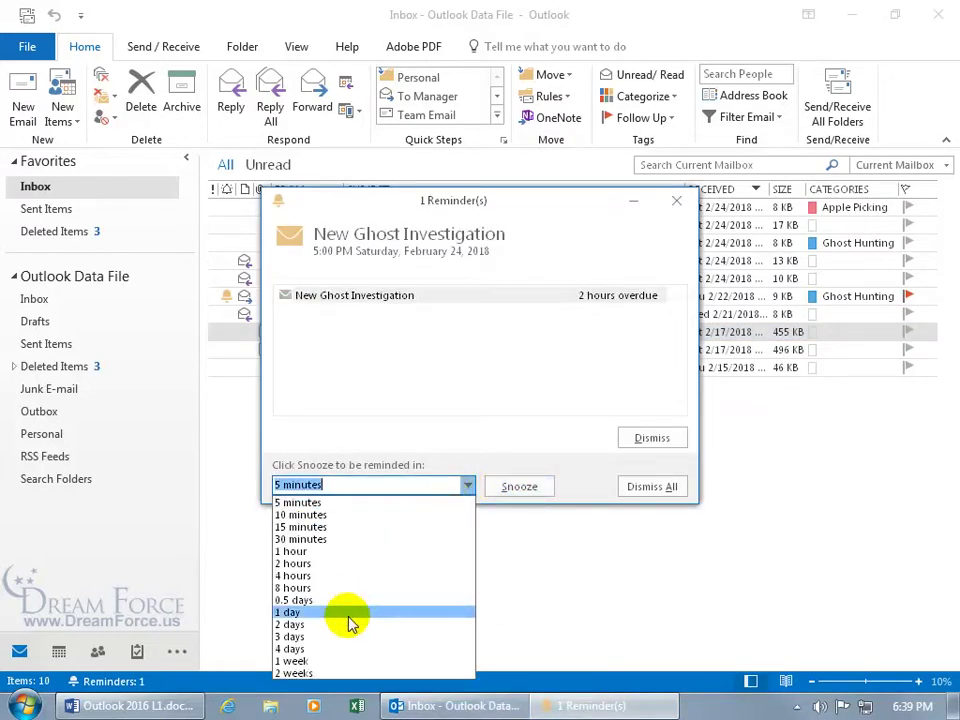
left_click(557, 447)
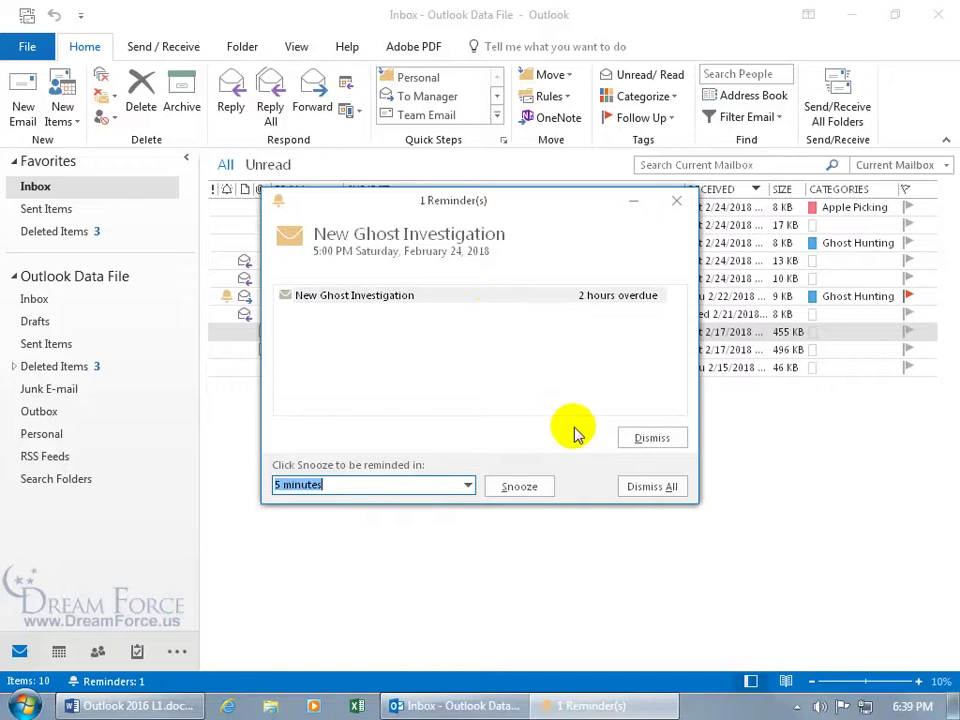
left_click(524, 297)
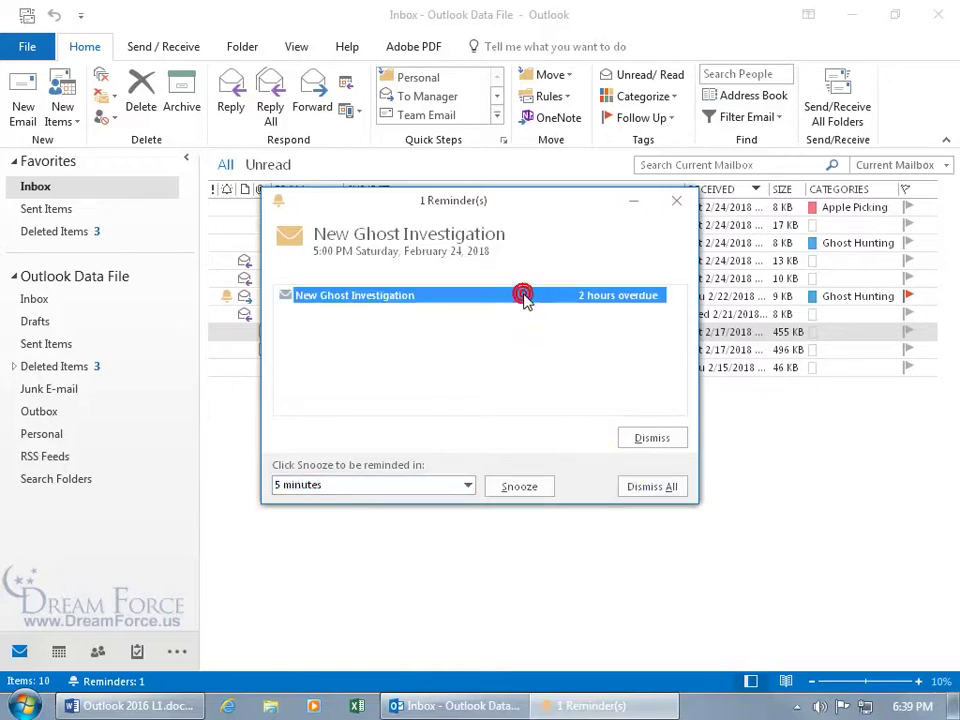
Open the message from the reminder and set its custom flag to For Your Information.
double_click(483, 300)
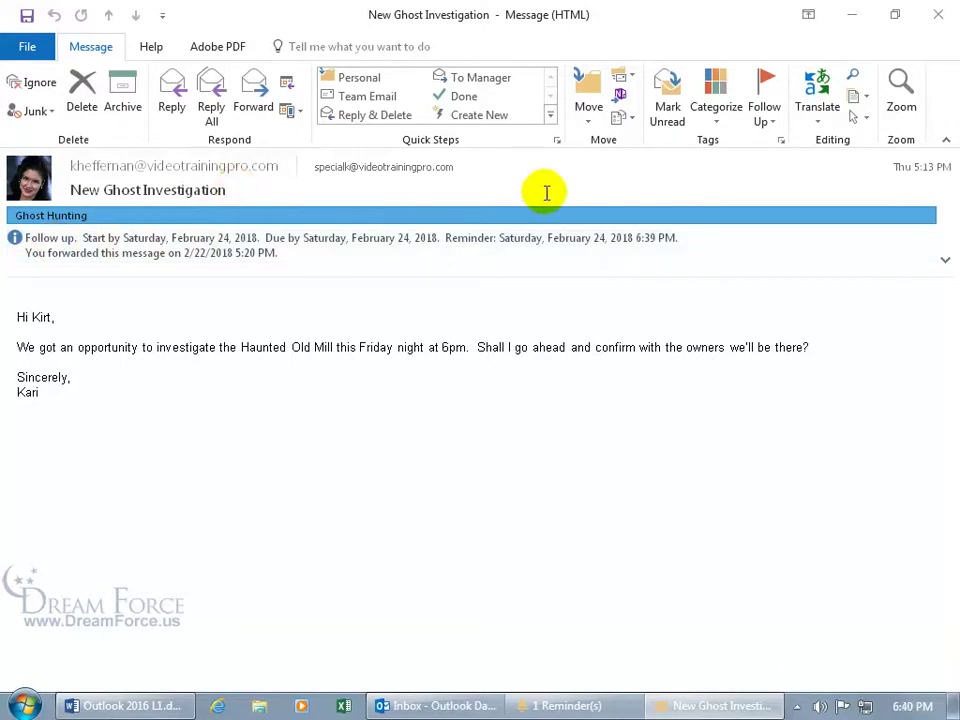
left_click(767, 123)
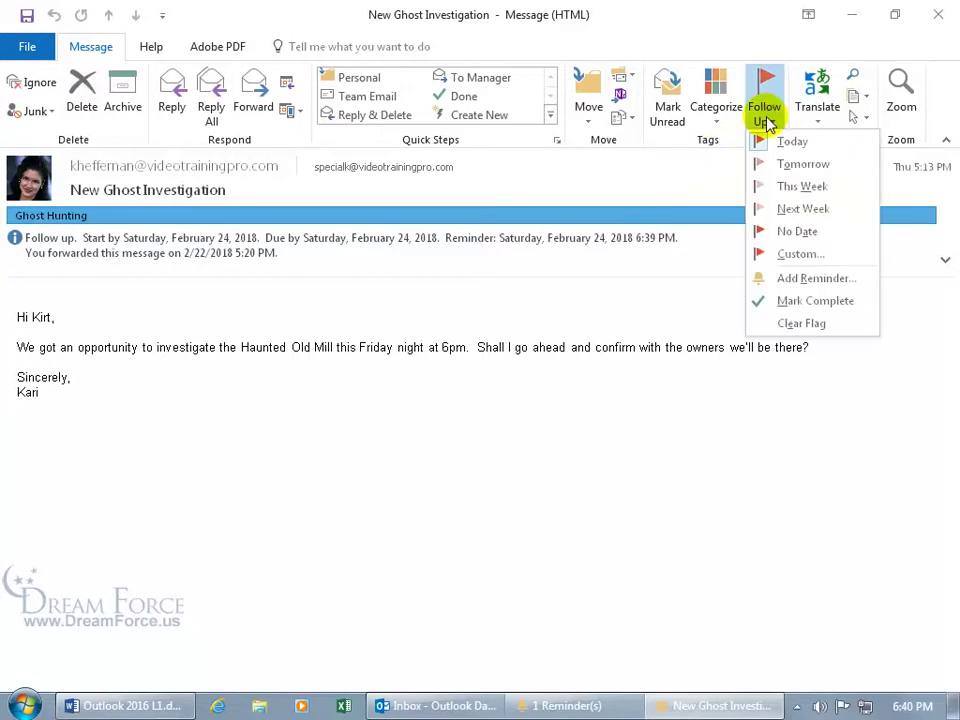
left_click(798, 253)
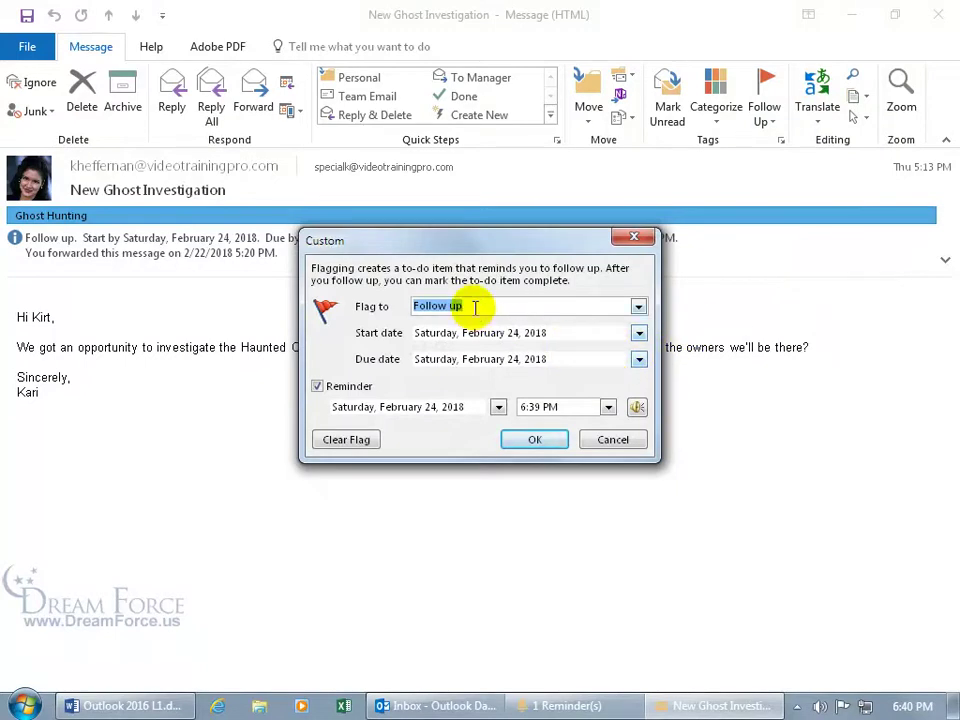
left_click(638, 306)
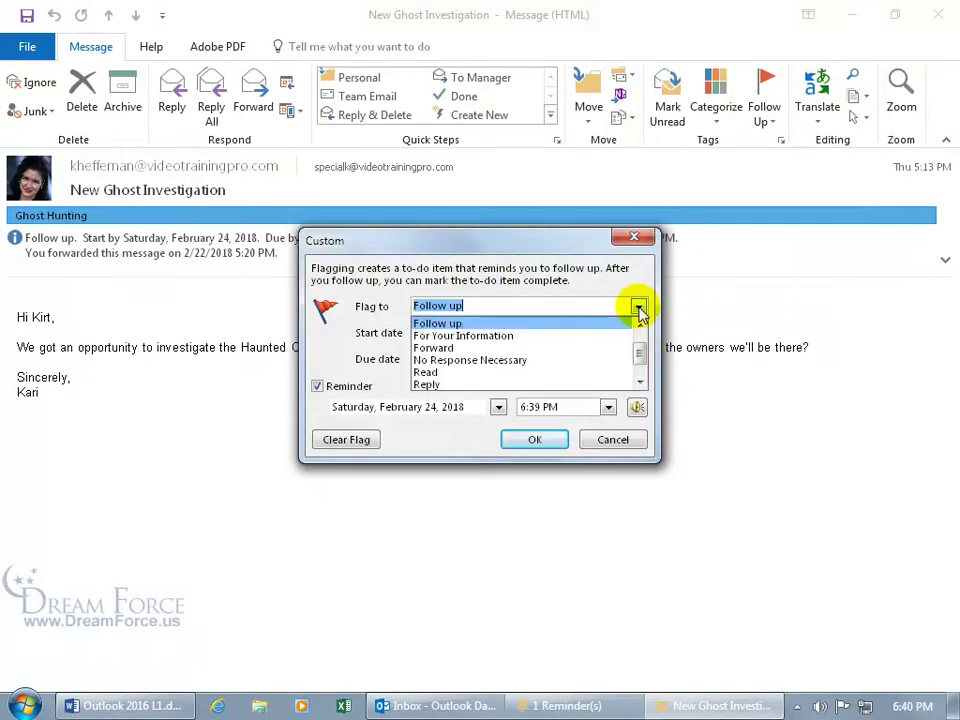
left_click(585, 336)
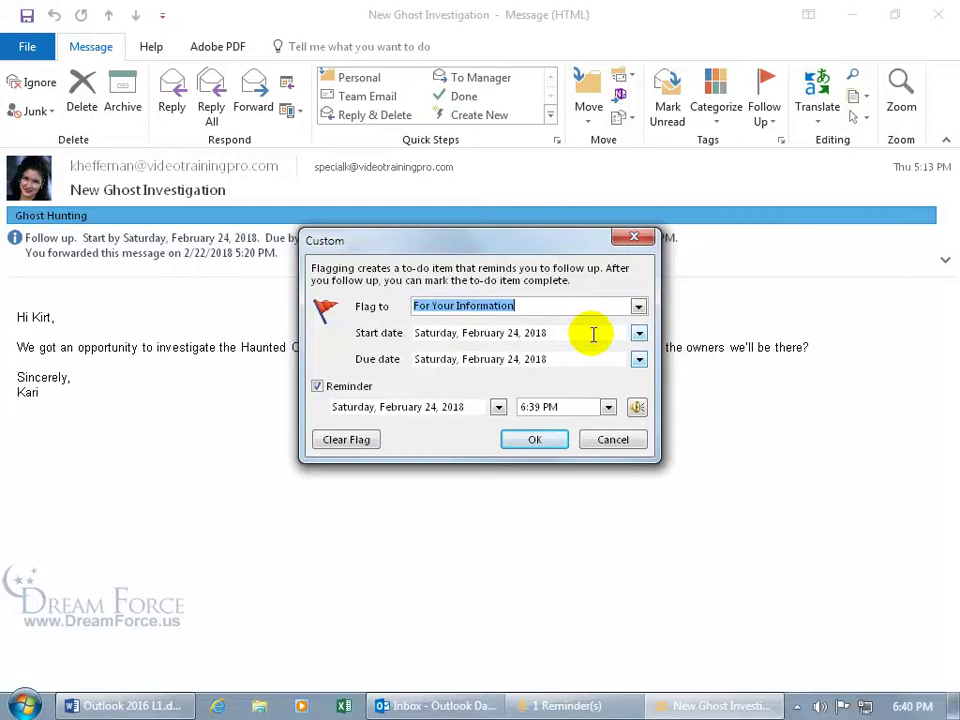
left_click(548, 445)
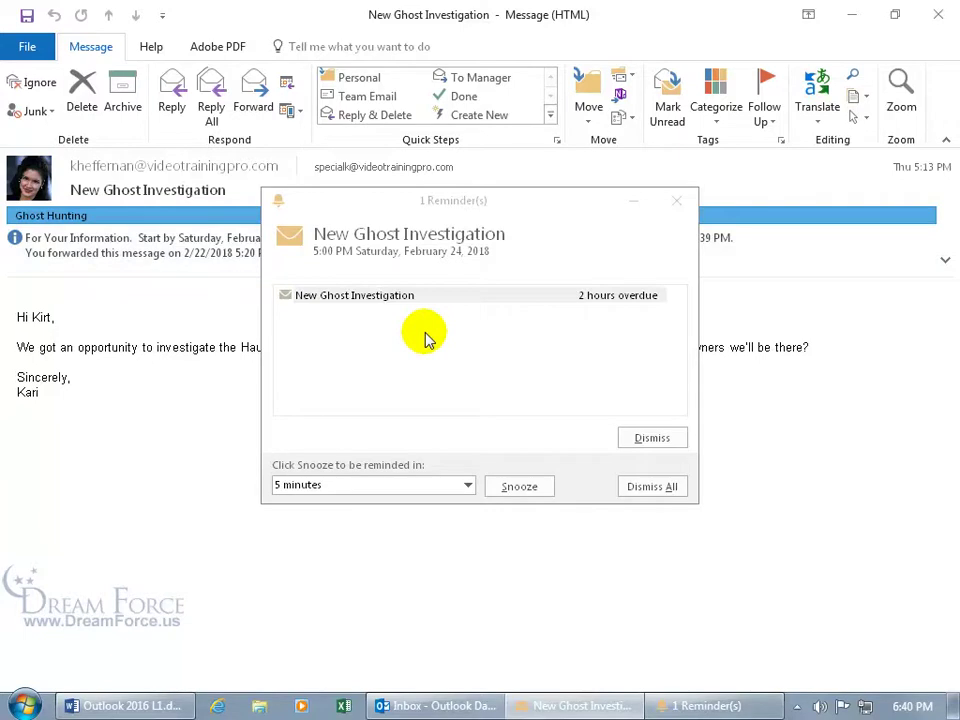
Close the message window and dismiss the overdue 'New Ghost Investigation' reminder.
left_click(632, 201)
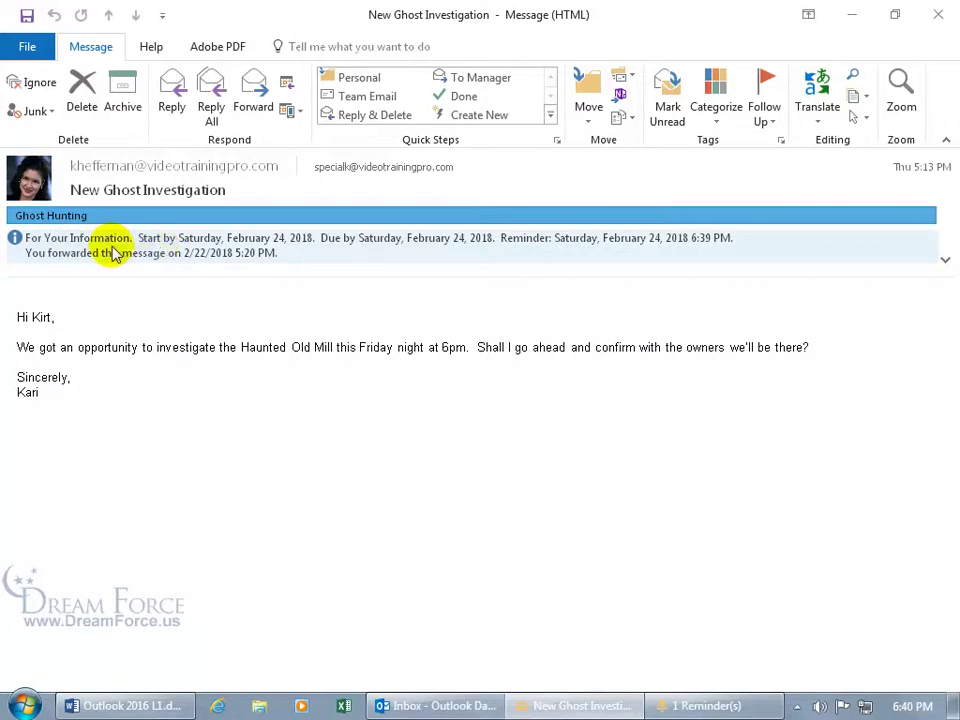
left_click(938, 14)
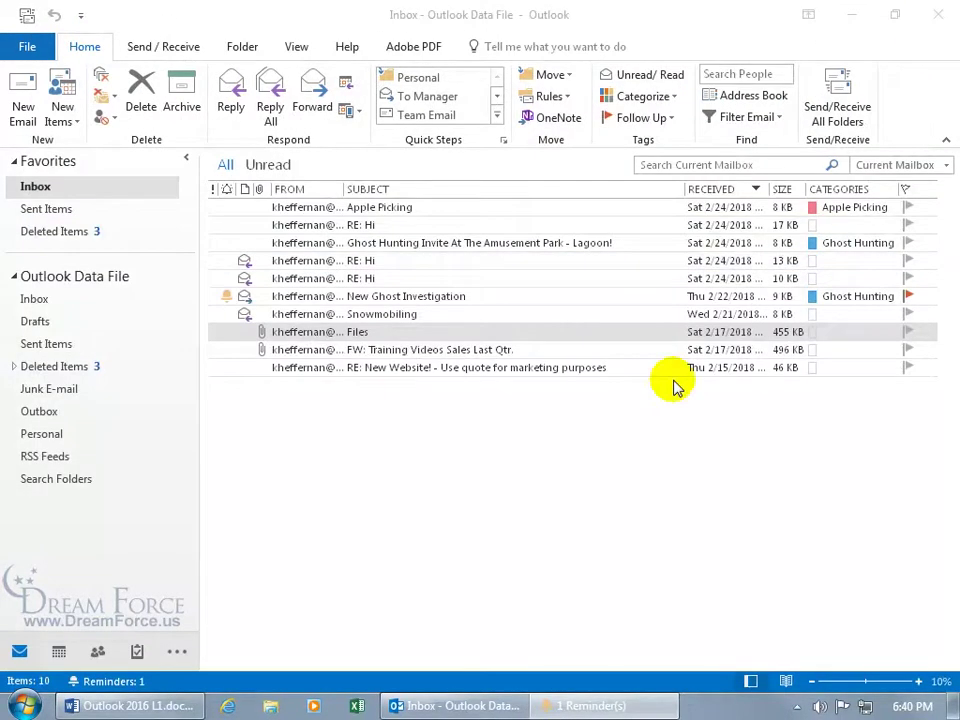
left_click(630, 706)
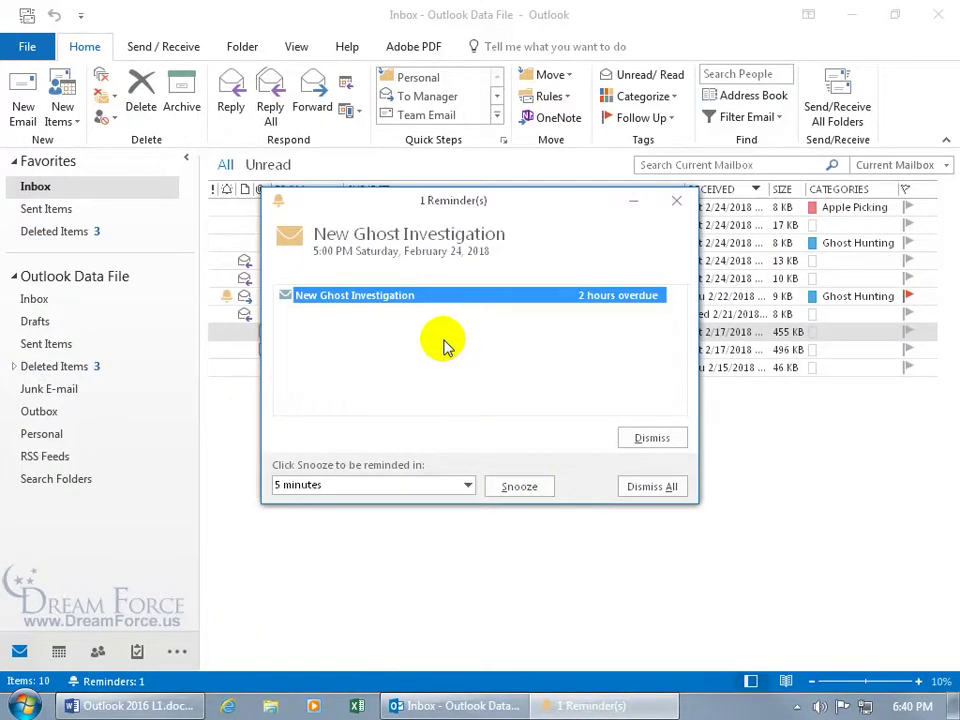
left_click(671, 449)
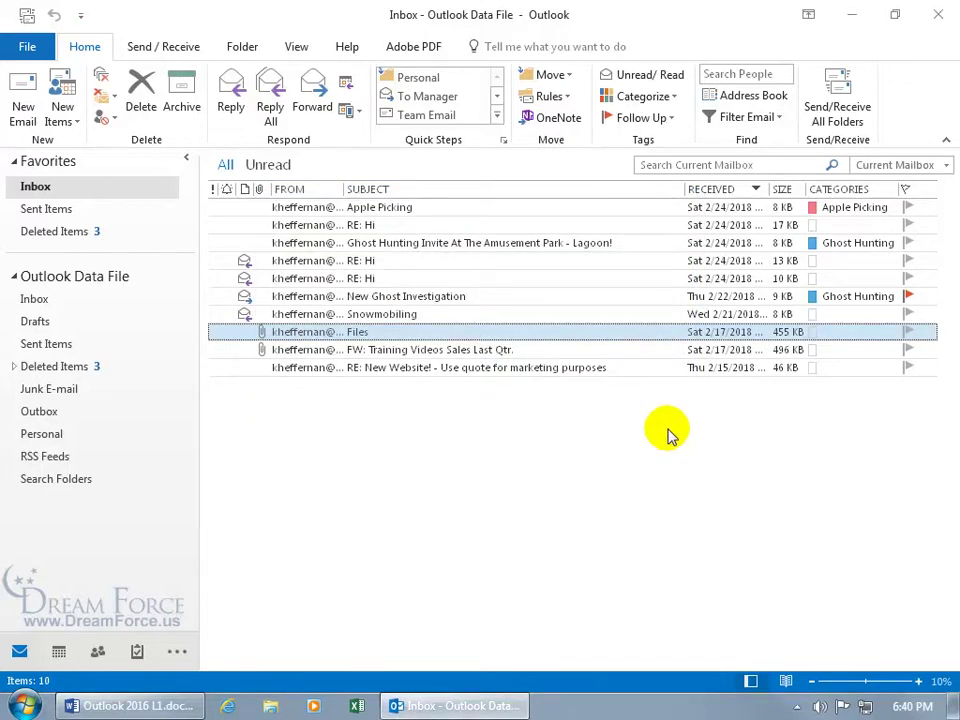
Clear the 'New Ghost Investigation' flag from the Custom flag dialog.
right_click(908, 296)
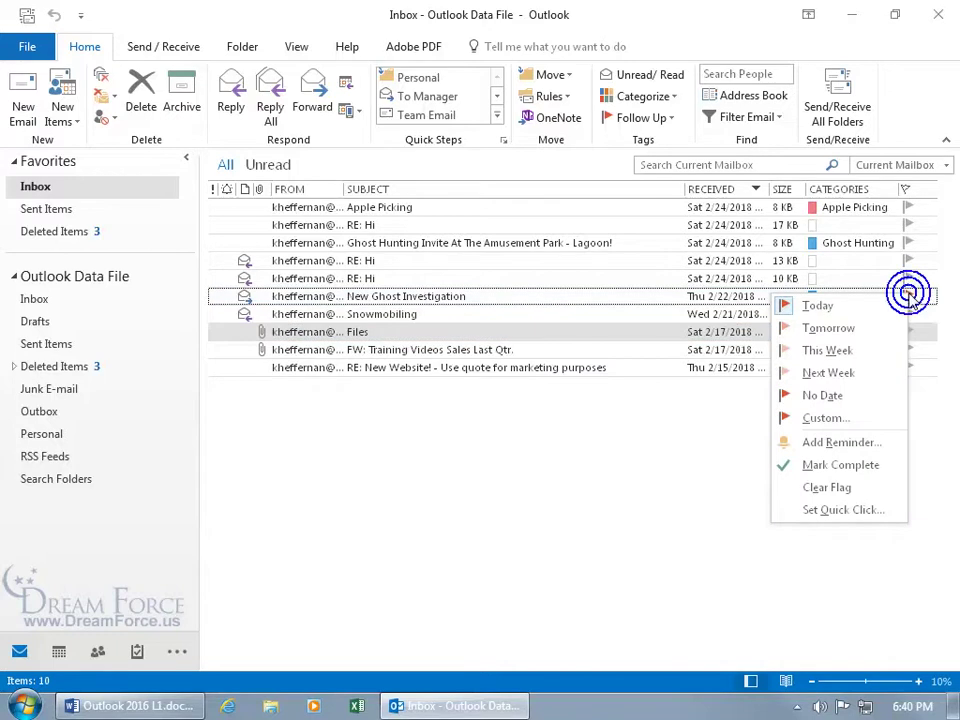
left_click(846, 419)
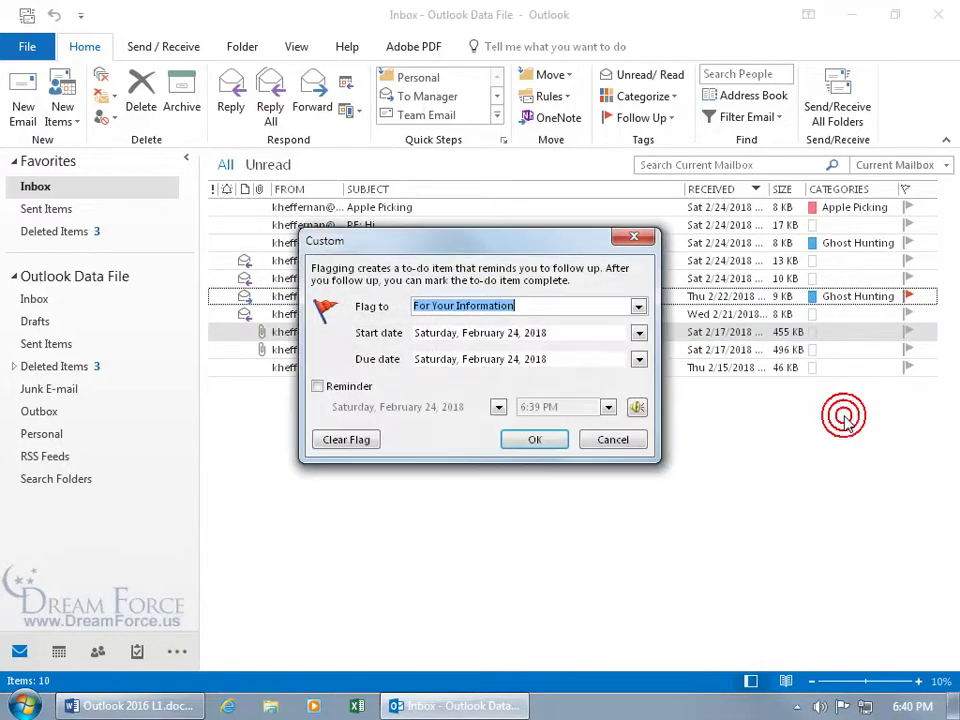
left_click(358, 441)
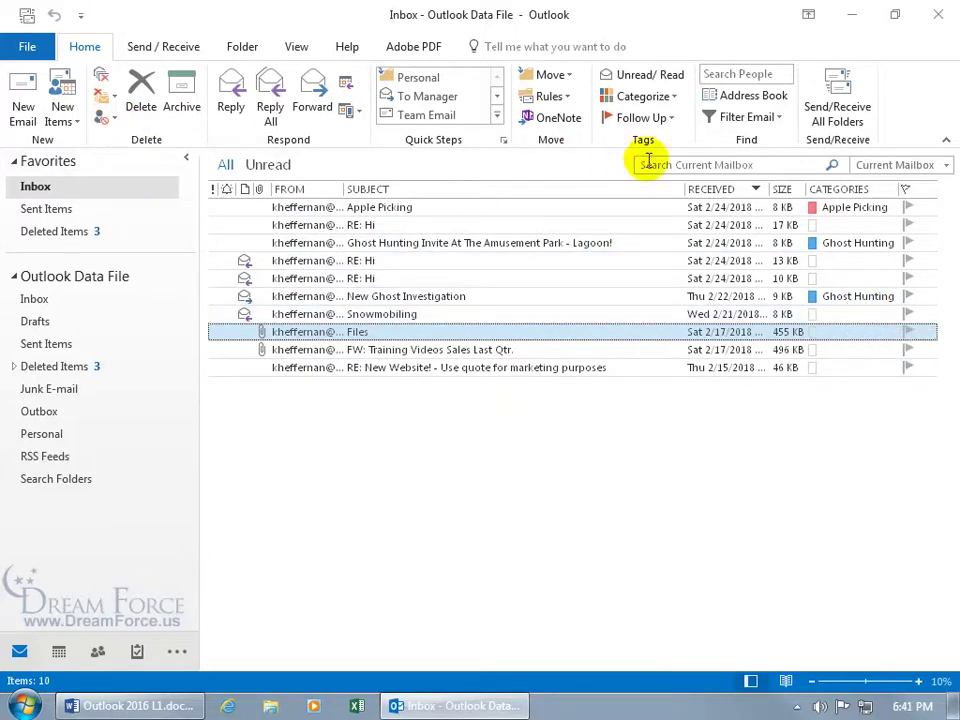
Flag 'New Ghost Investigation' for follow-up Today.
left_click(698, 296)
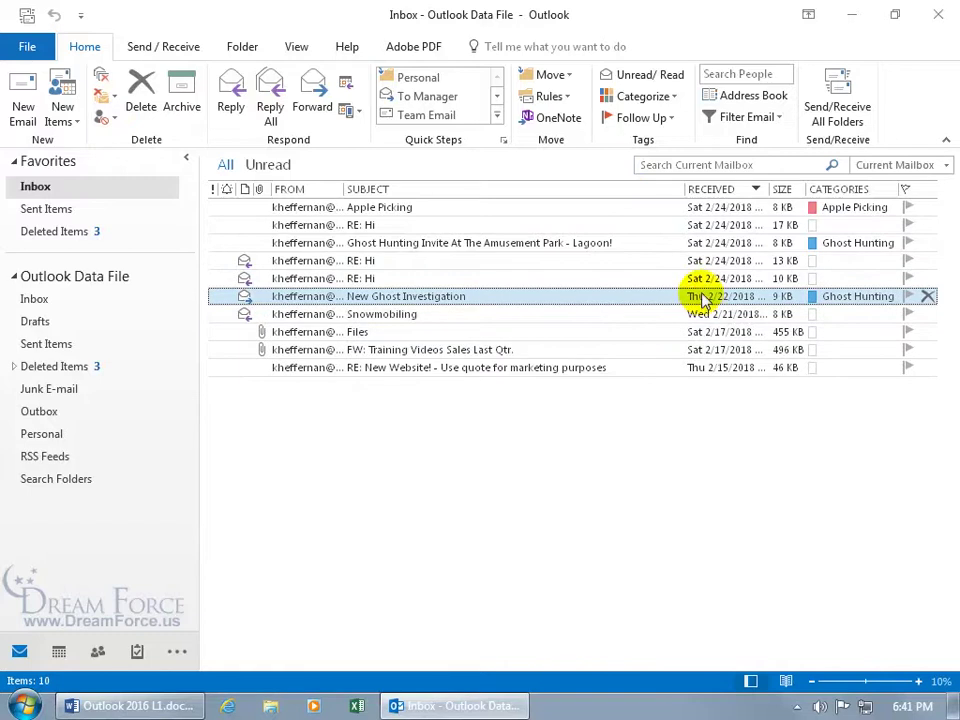
left_click(670, 118)
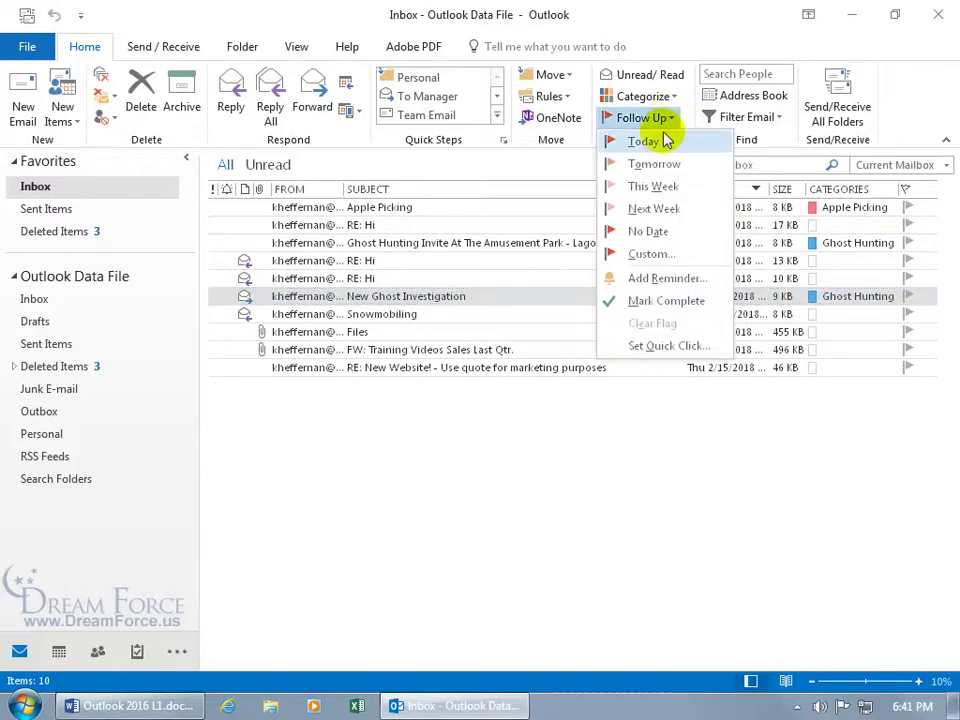
left_click(658, 145)
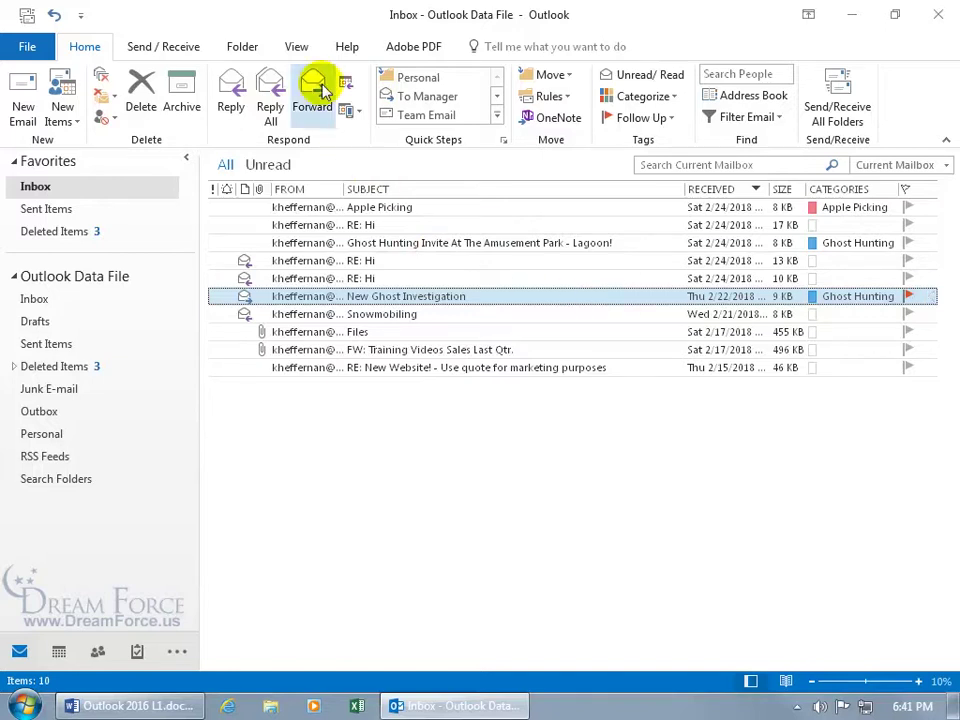
left_click(298, 47)
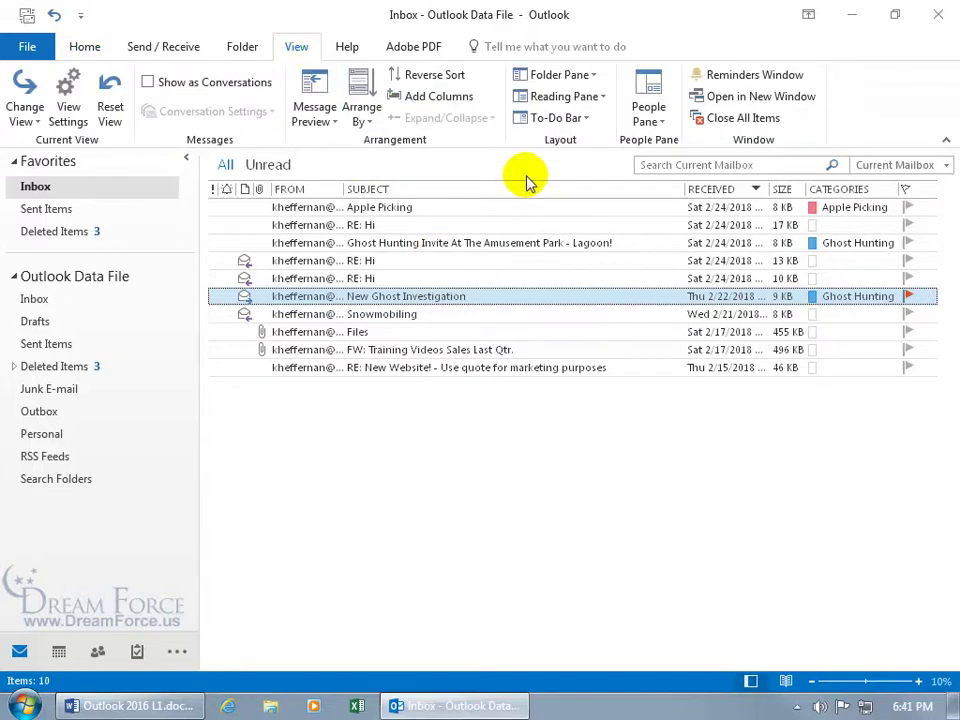
left_click(588, 120)
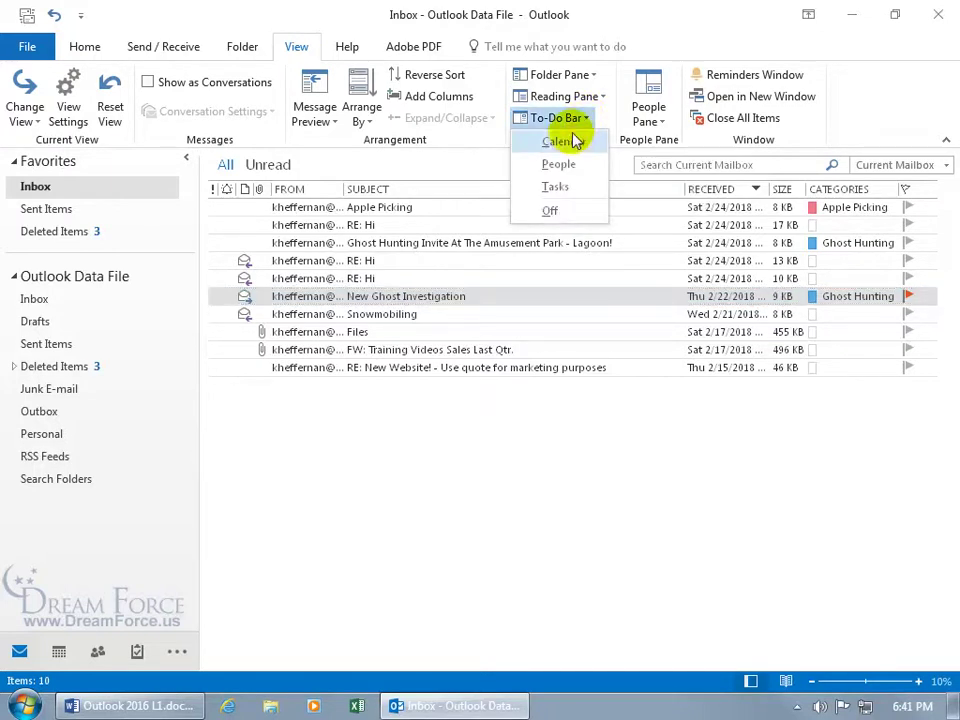
left_click(556, 189)
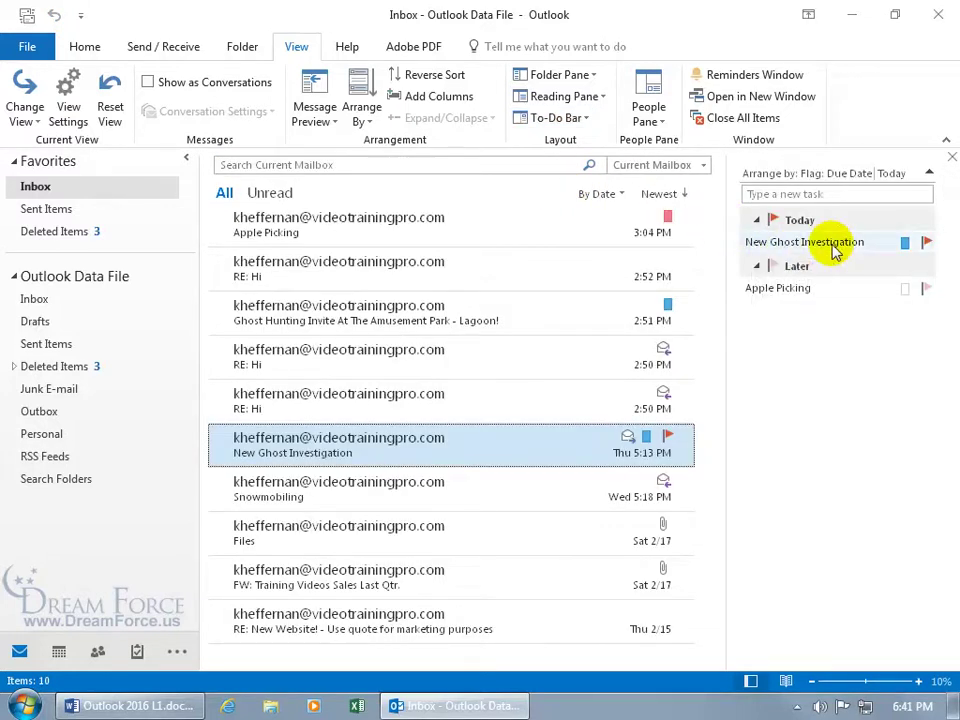
mouse_move(833, 251)
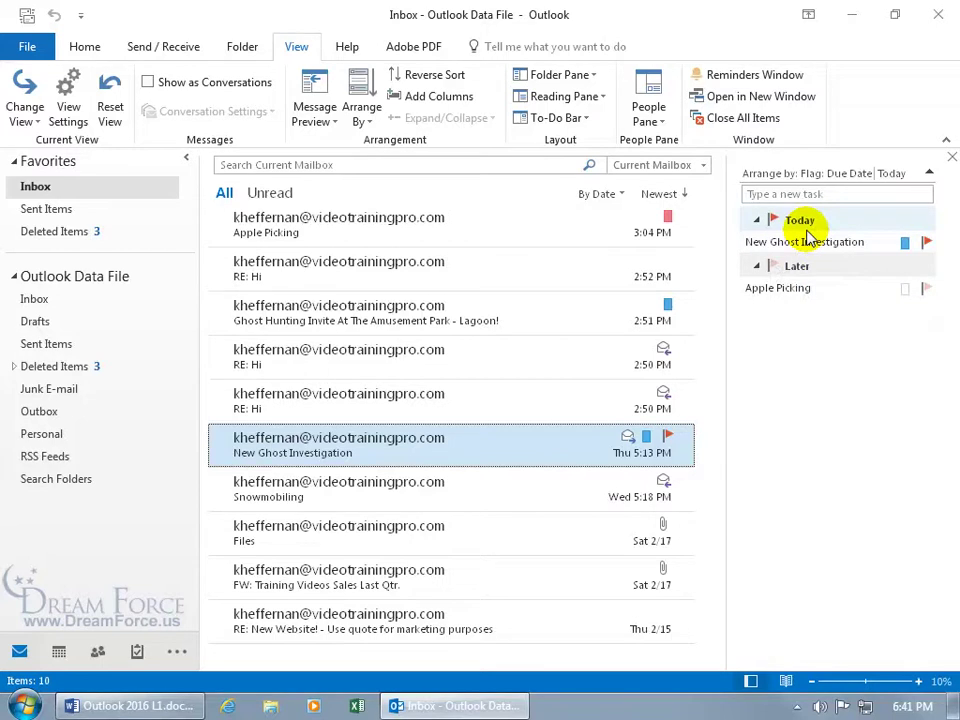
mouse_move(806, 292)
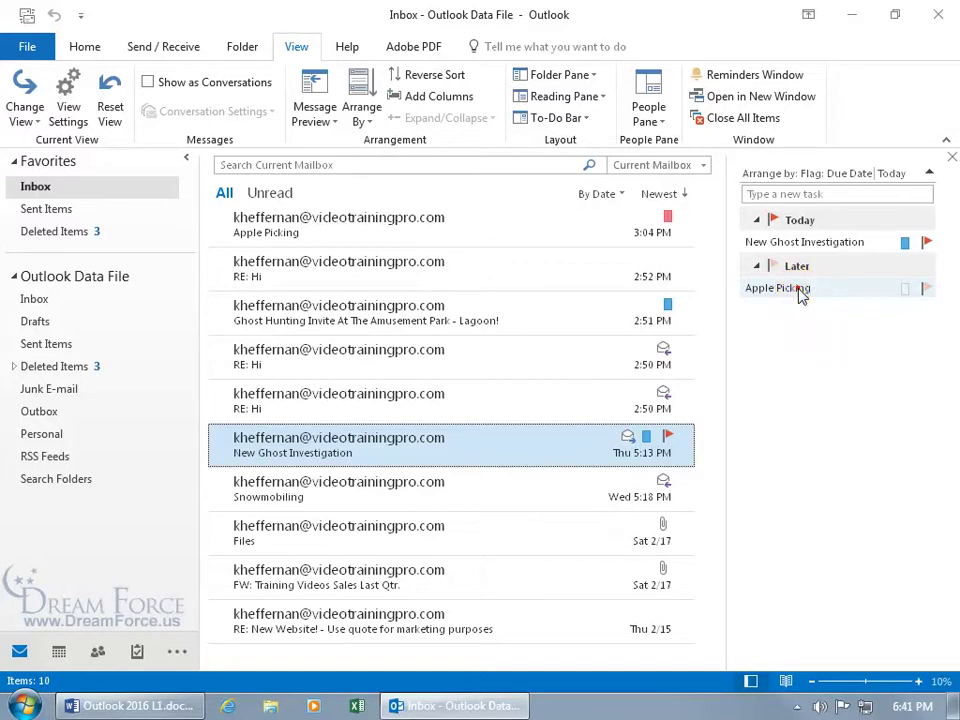
double_click(799, 292)
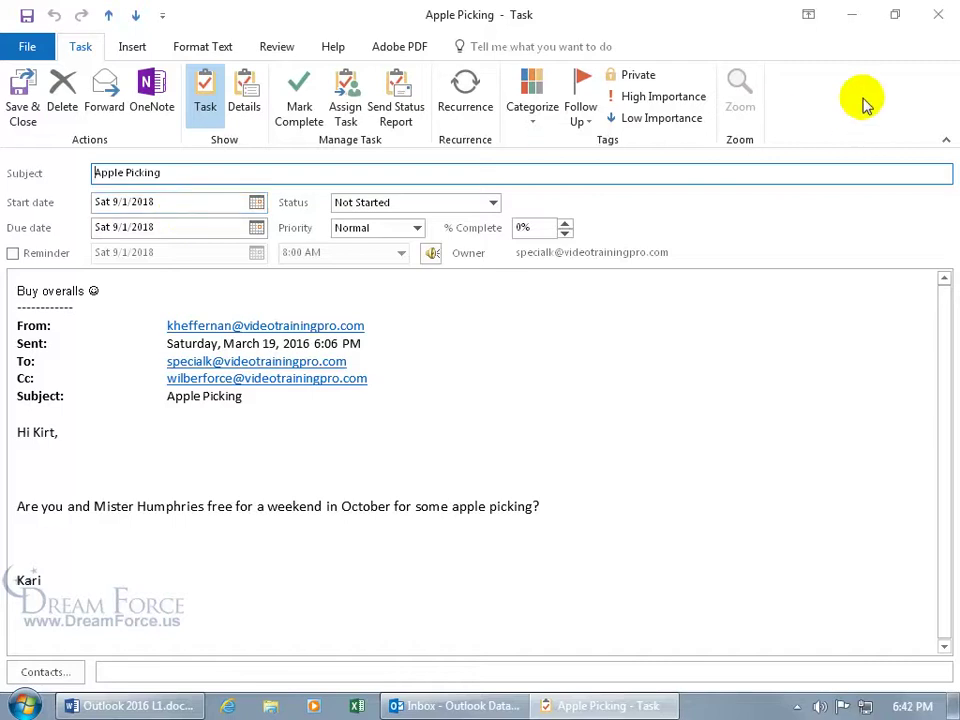
left_click(938, 14)
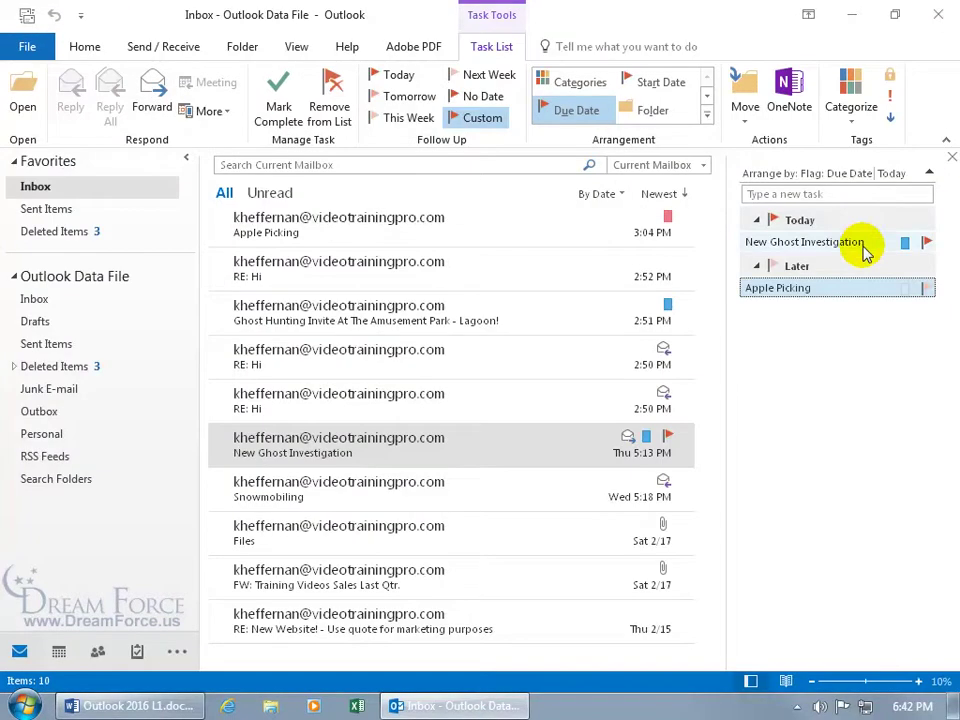
mouse_move(866, 252)
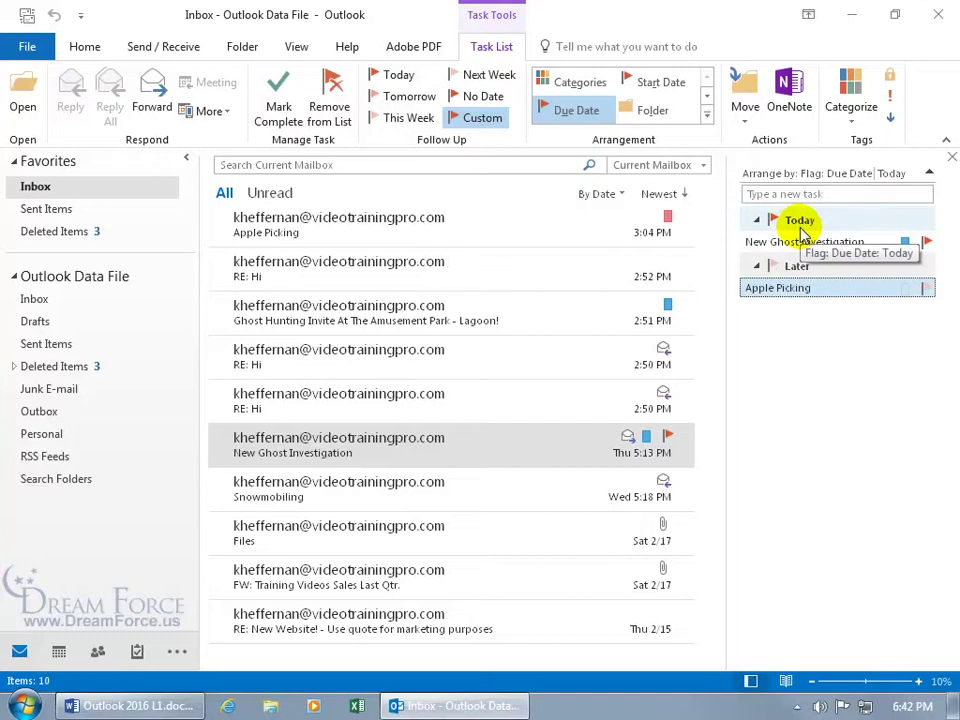
left_click(951, 158)
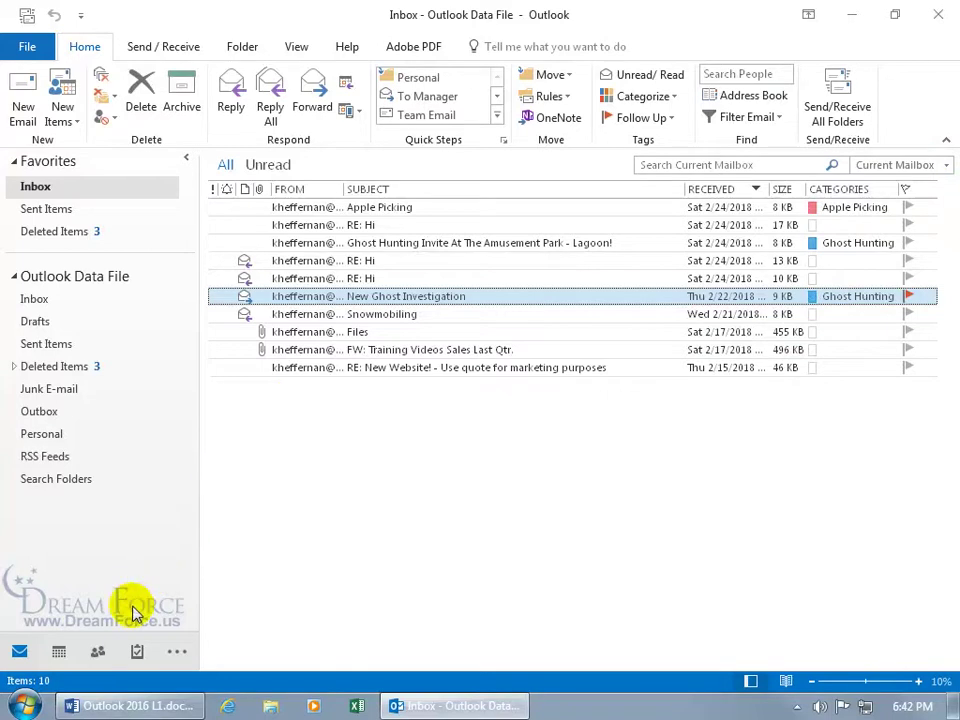
Go to Tasks and toggle between Tasks and To-Do List, ending on To-Do List.
left_click(137, 652)
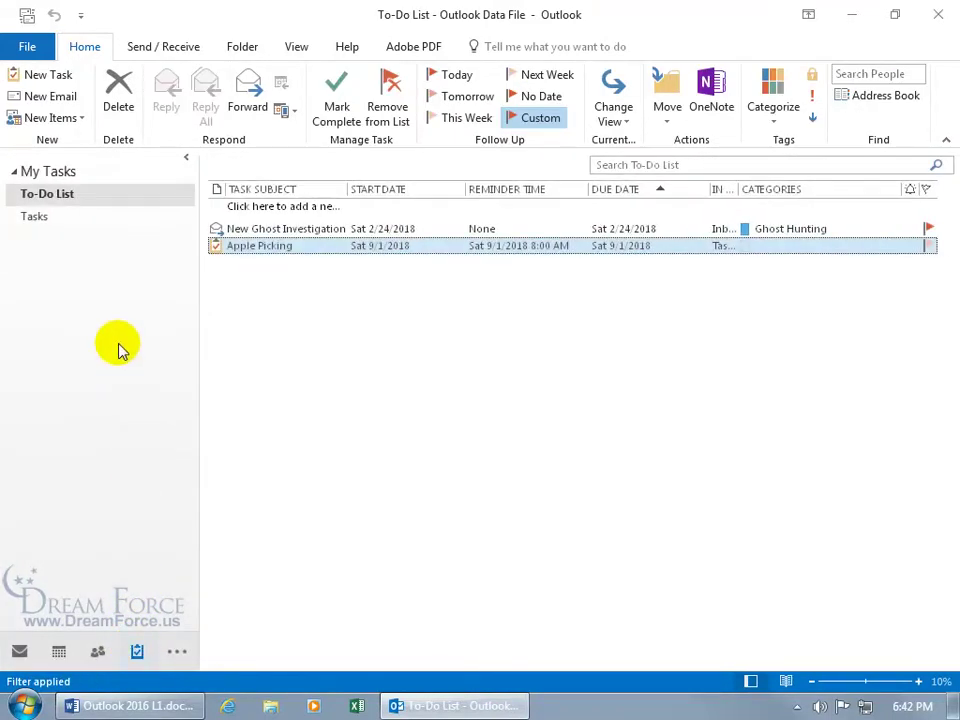
left_click(50, 219)
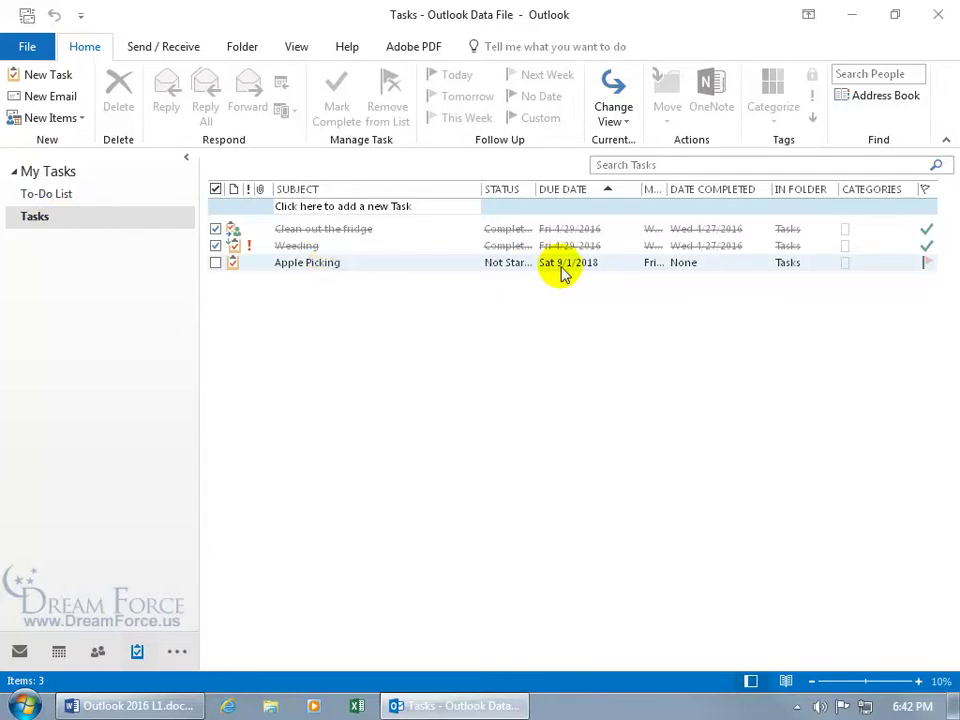
left_click(75, 196)
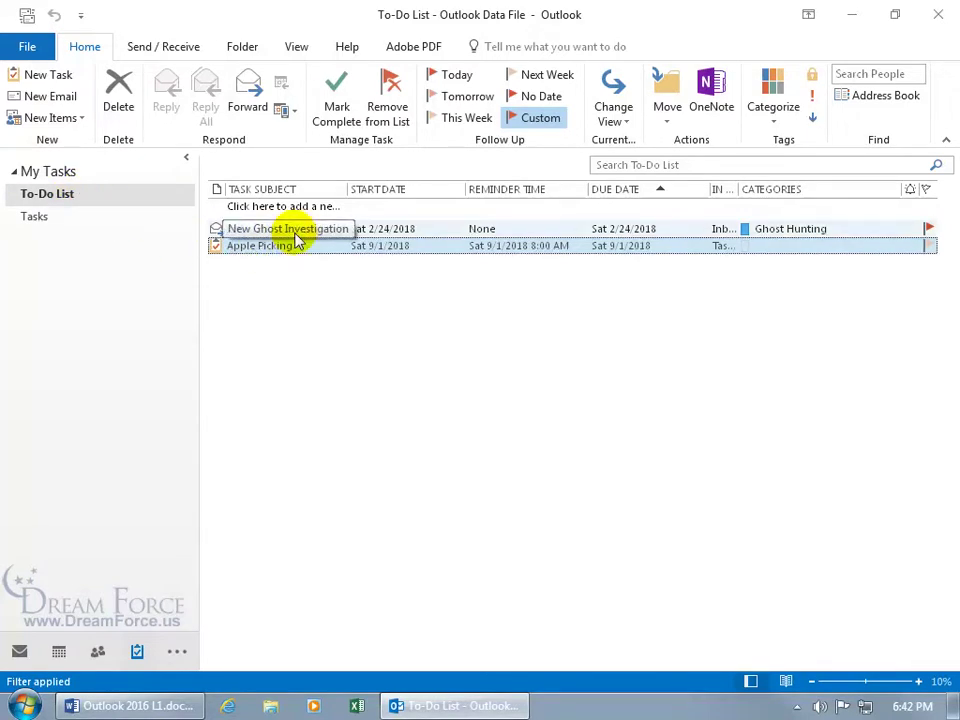
left_click(36, 216)
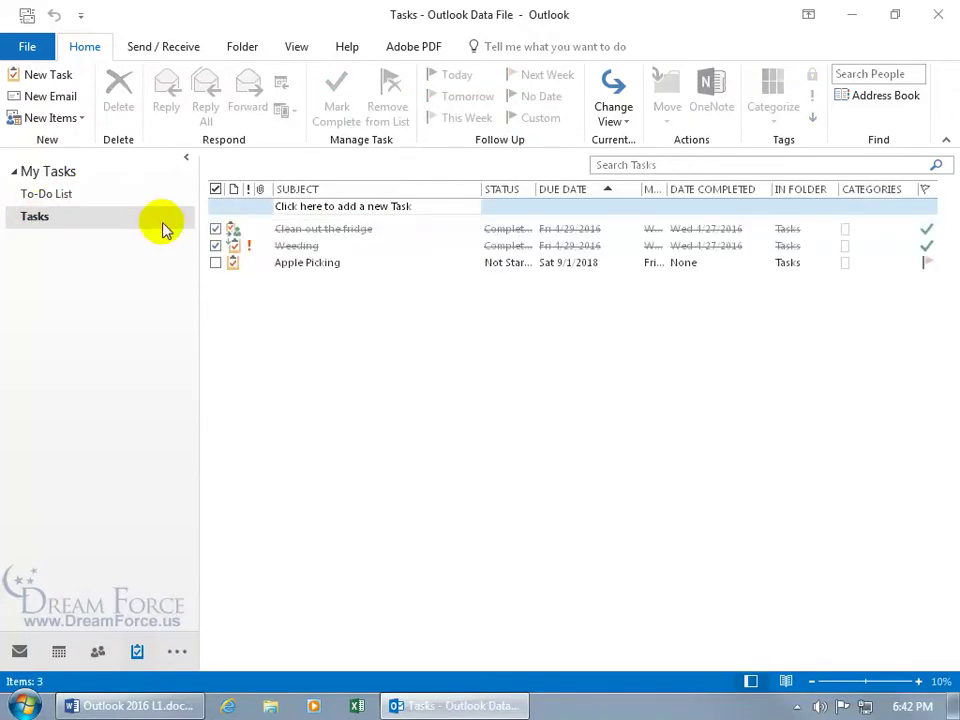
left_click(56, 197)
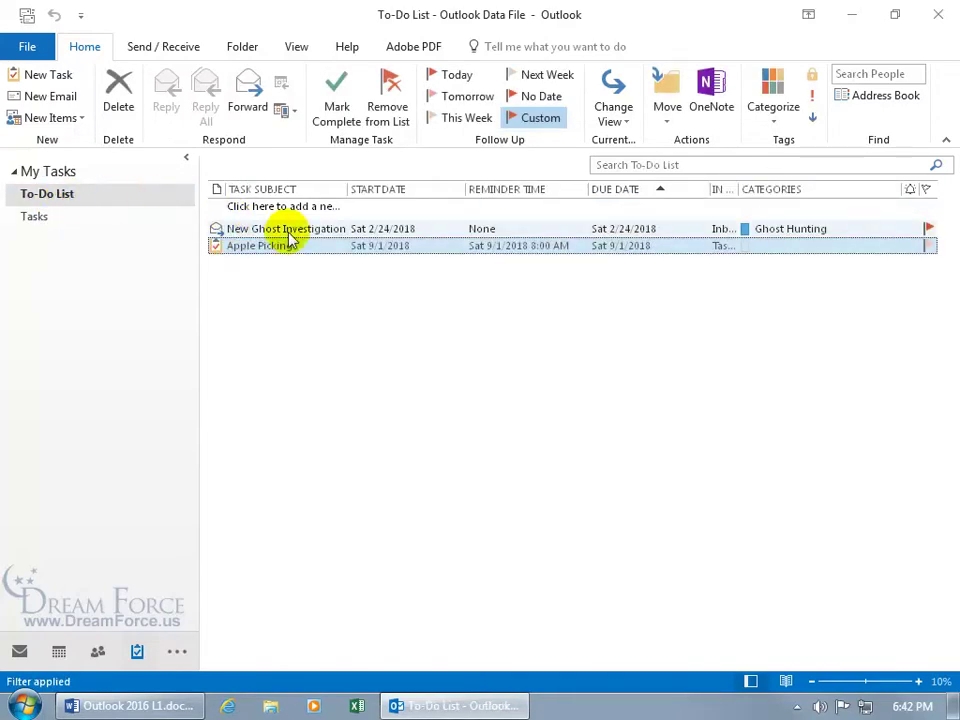
Open and close 'New Ghost Investigation', then mark its follow-up complete.
double_click(347, 234)
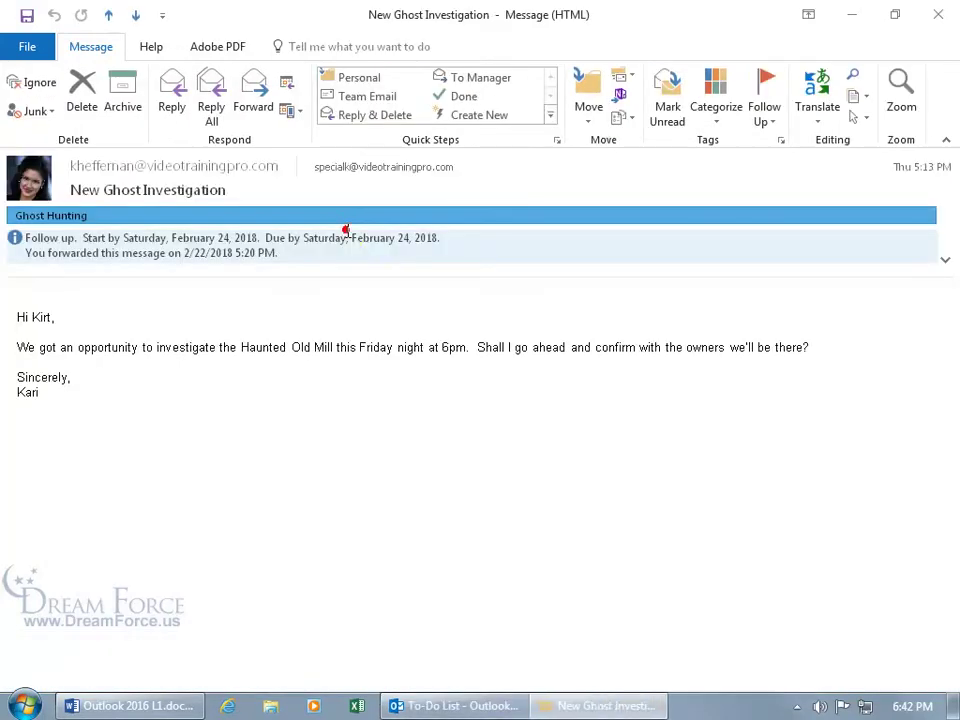
left_click(945, 13)
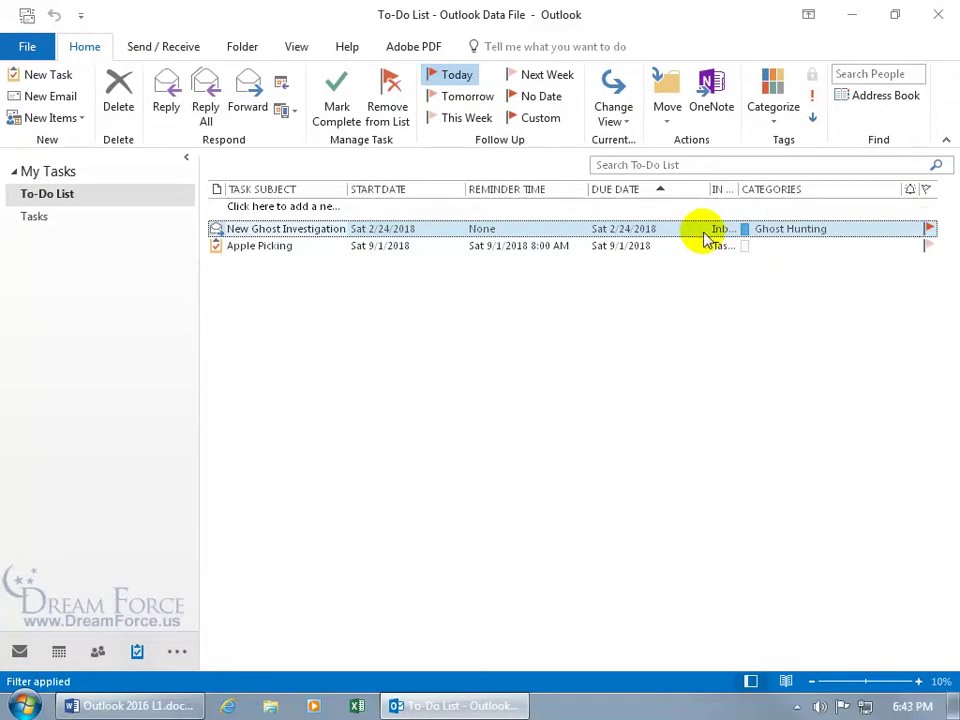
right_click(927, 229)
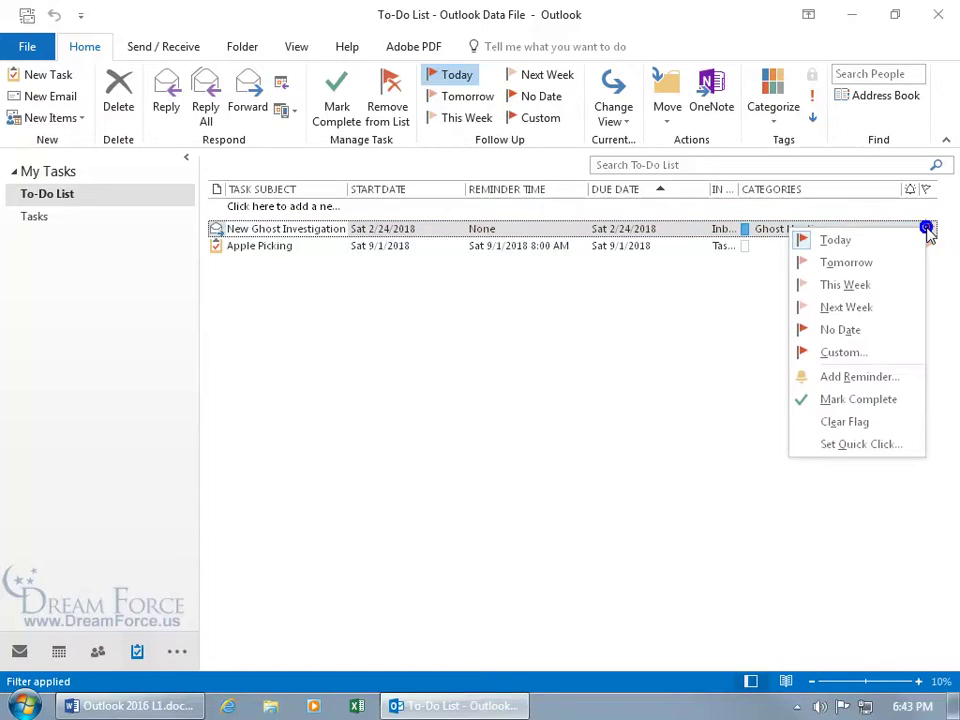
left_click(866, 401)
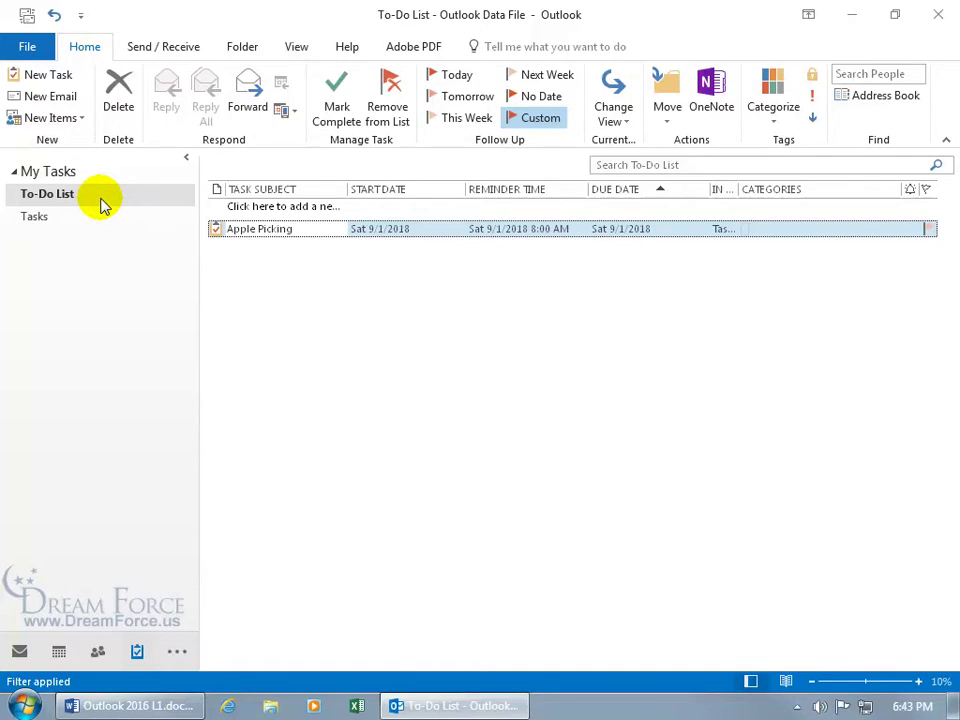
Briefly show the To-Do Bar Tasks pane, close it, and return to Inbox mail.
left_click(300, 46)
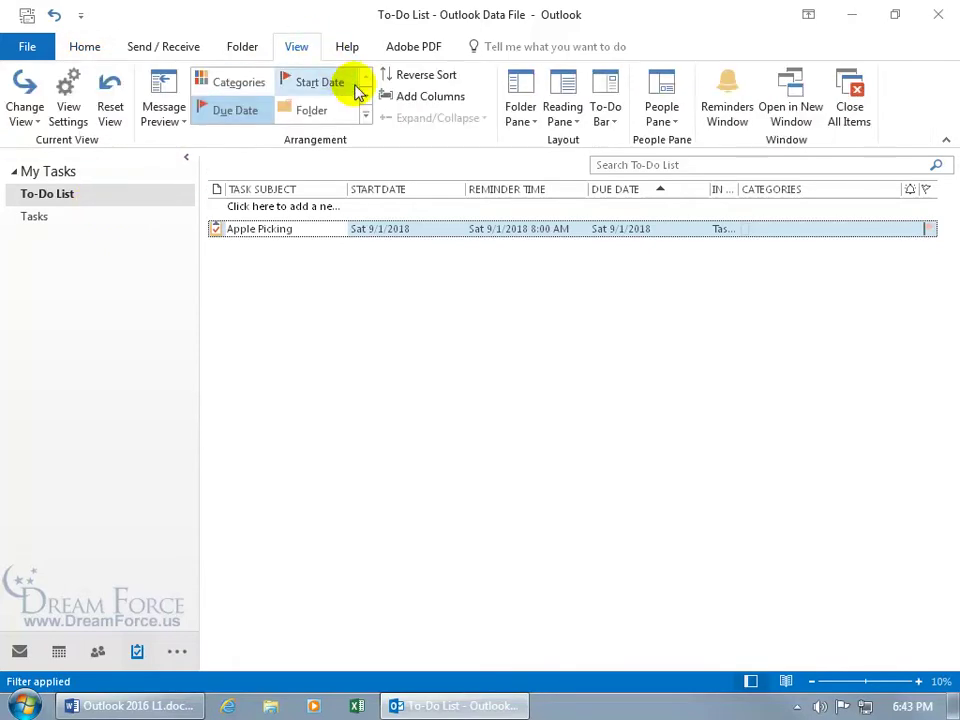
left_click(607, 118)
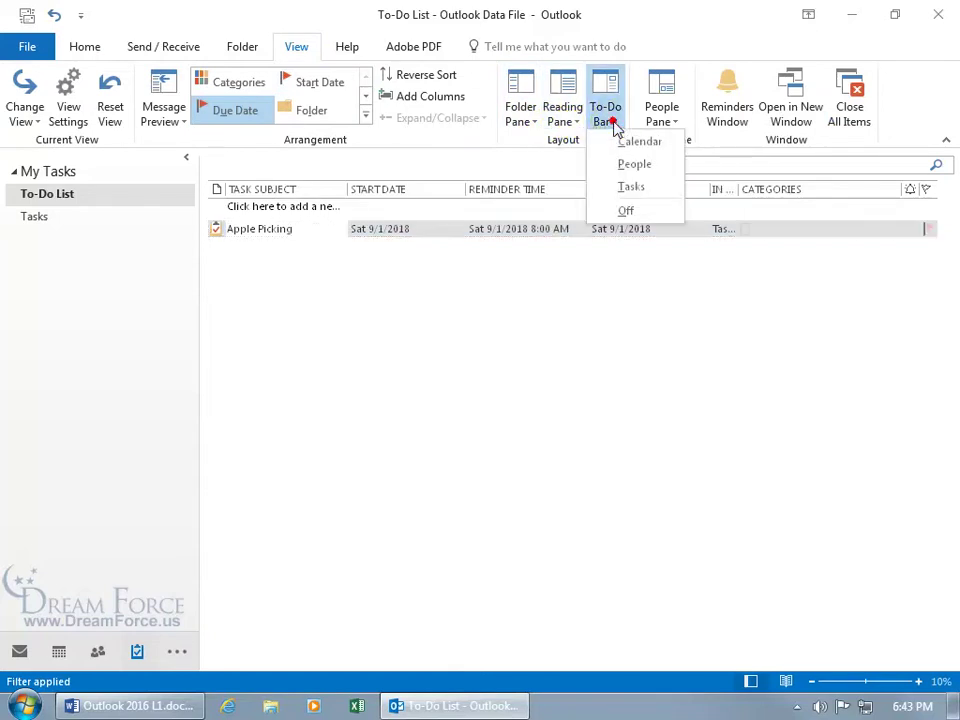
left_click(632, 190)
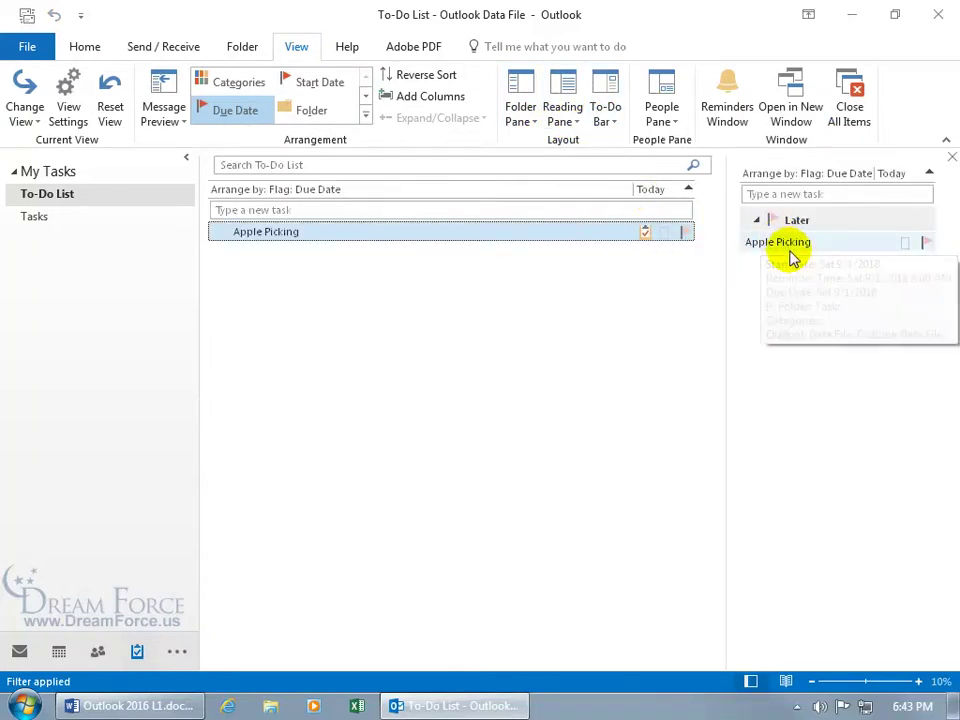
left_click(952, 157)
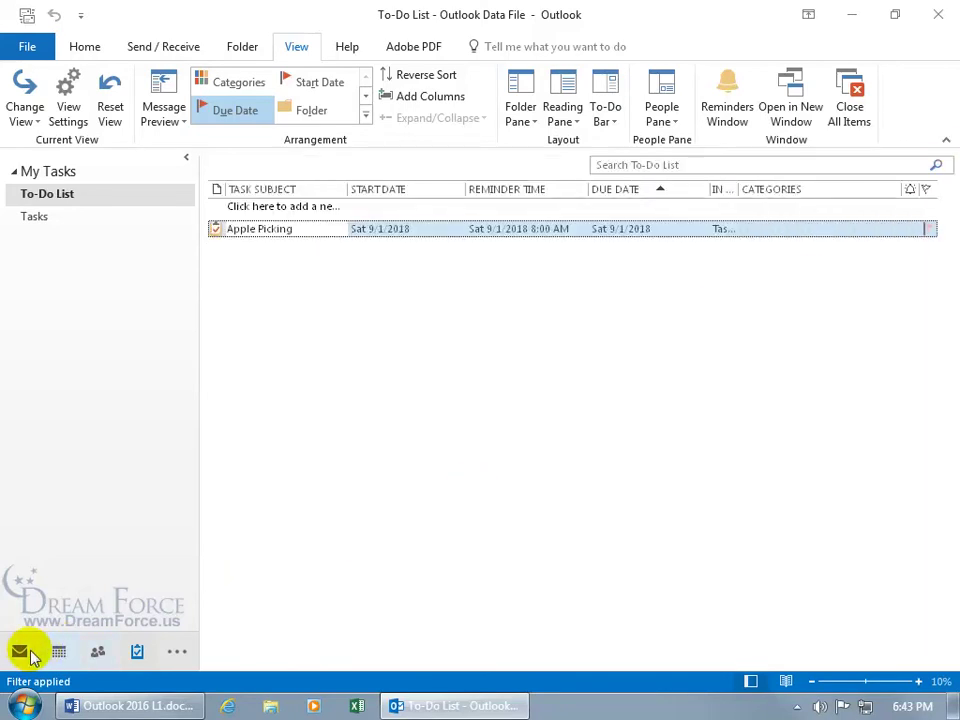
left_click(20, 649)
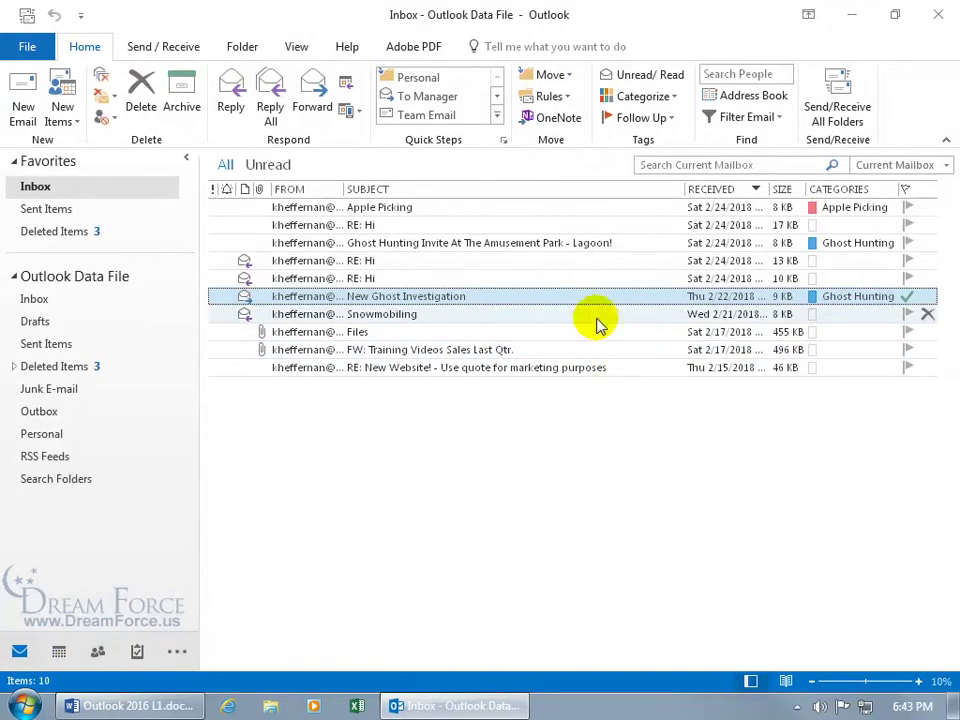